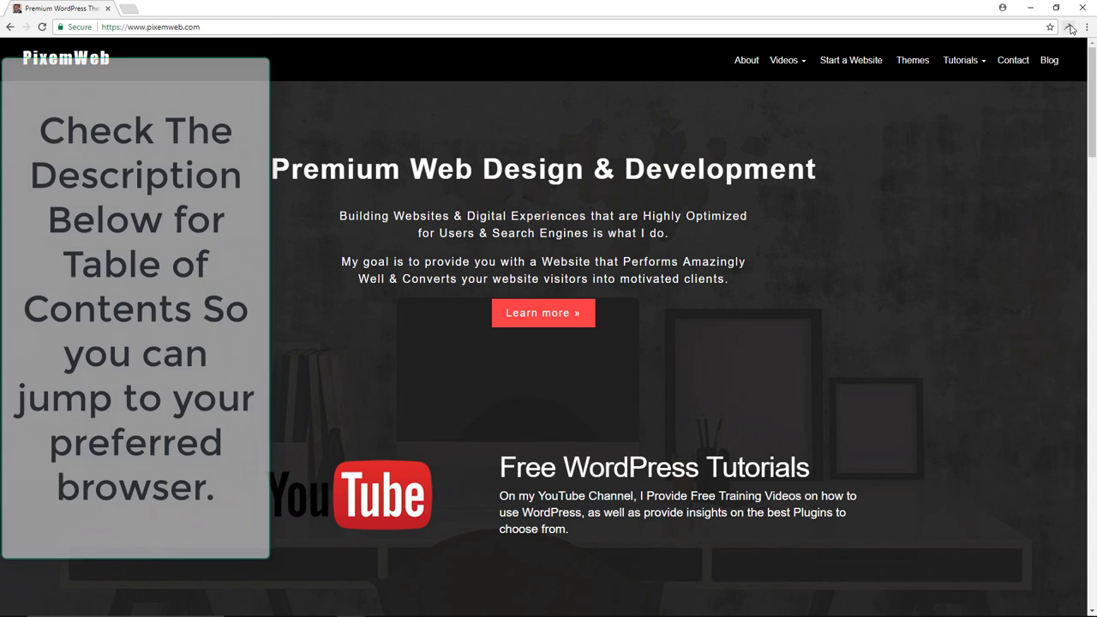
- Open Instagram in a new tab from the extension's shortcut list and go to your profile
click(1071, 28)
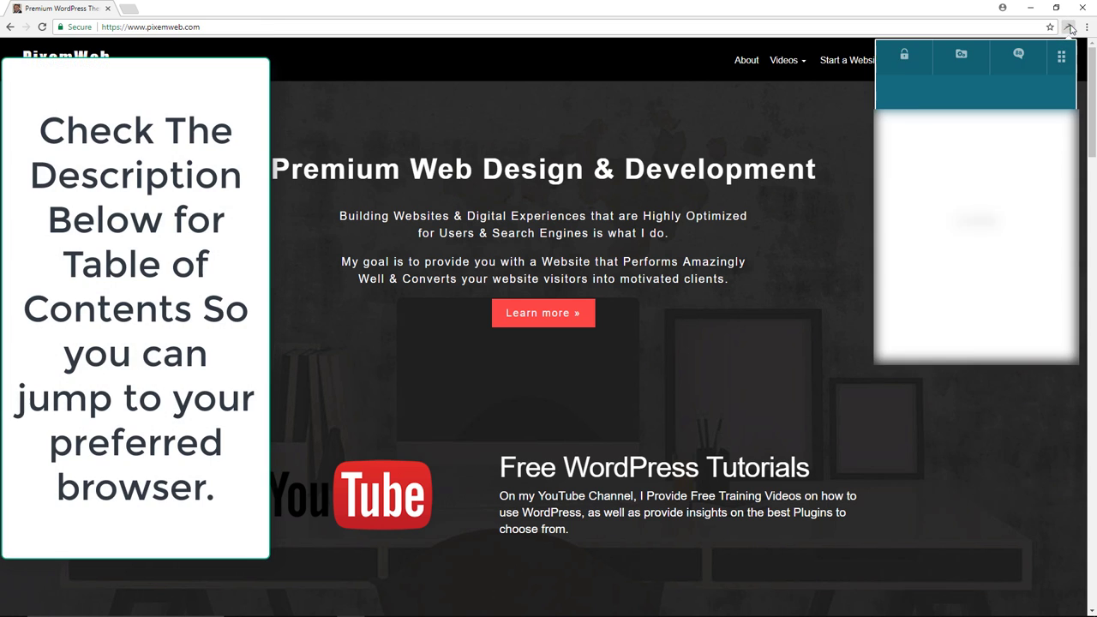
click(951, 154)
click(804, 62)
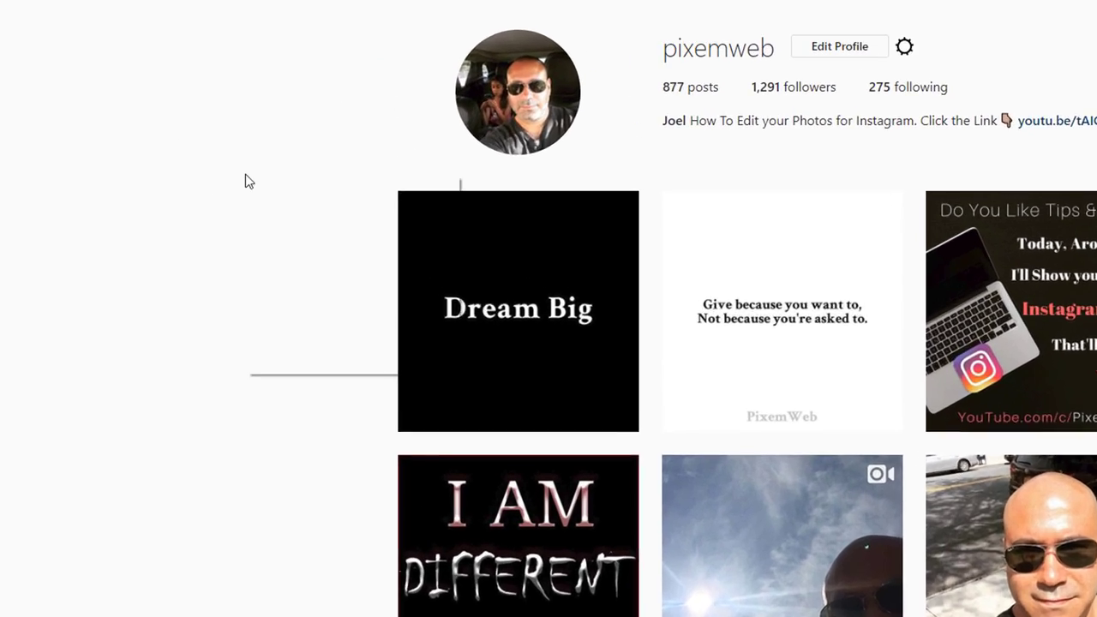
- Open Chrome's developer tools below the page through Inspect and resize the panel
right_click(173, 220)
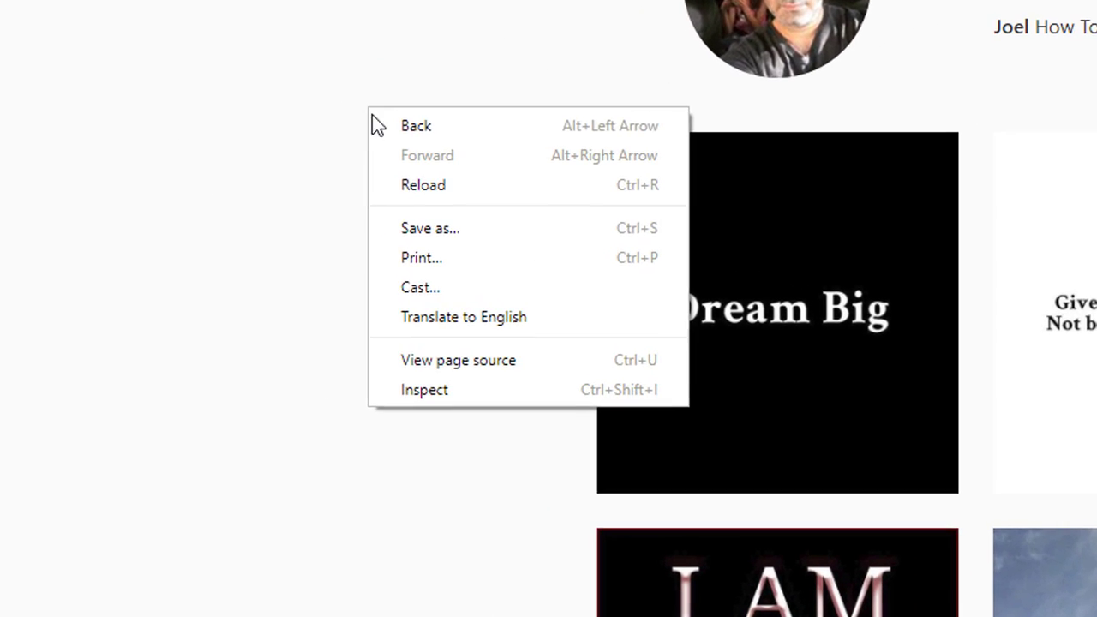
click(420, 390)
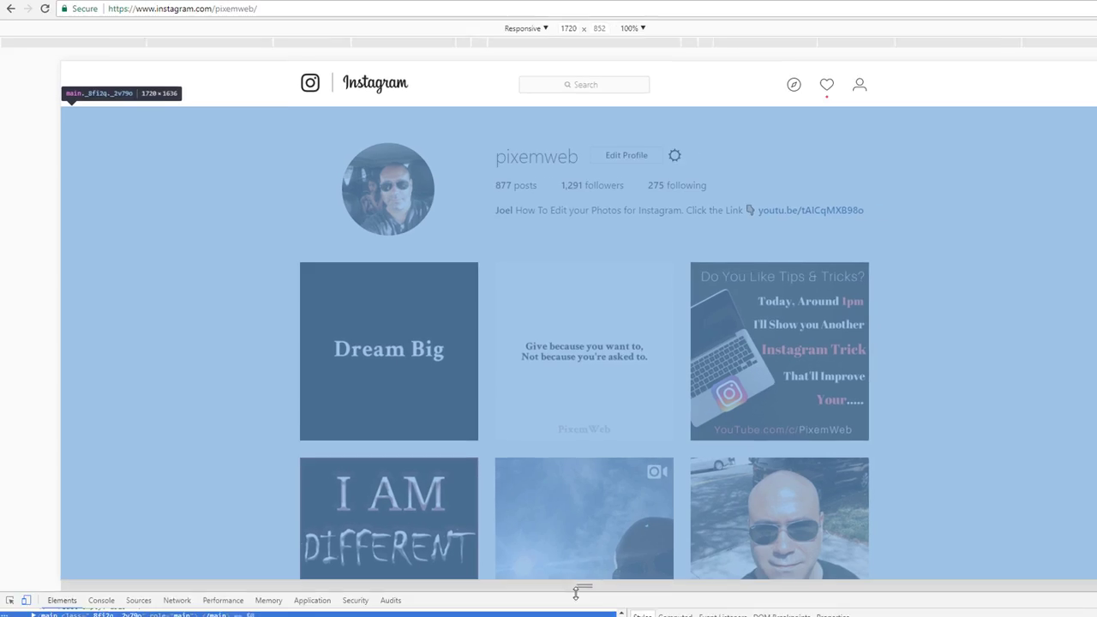
drag(580, 590, 584, 448)
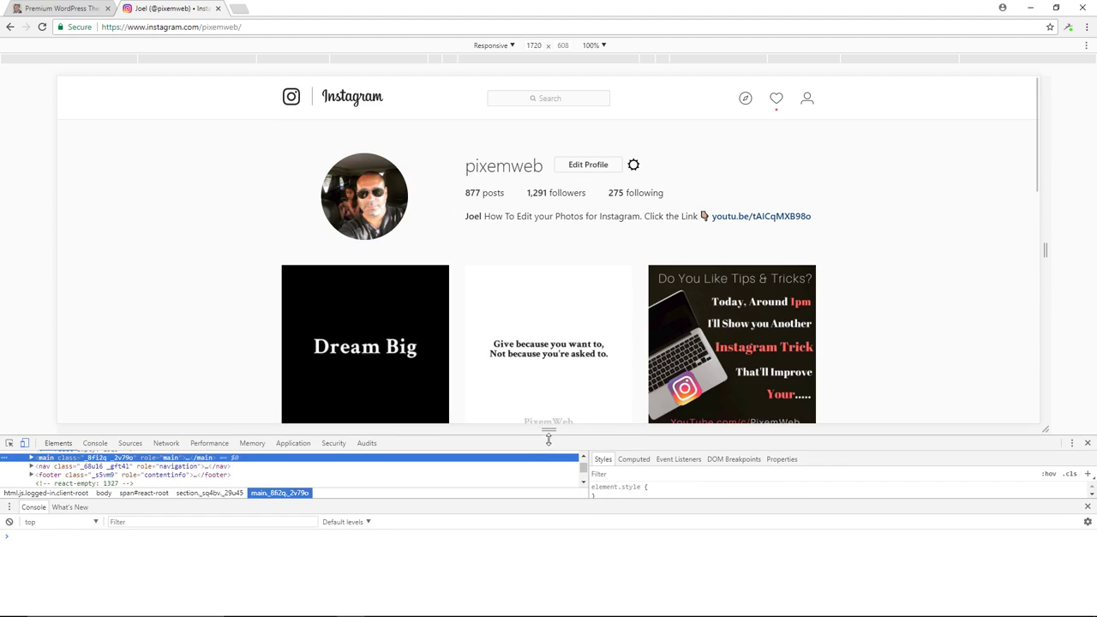
drag(551, 502, 551, 600)
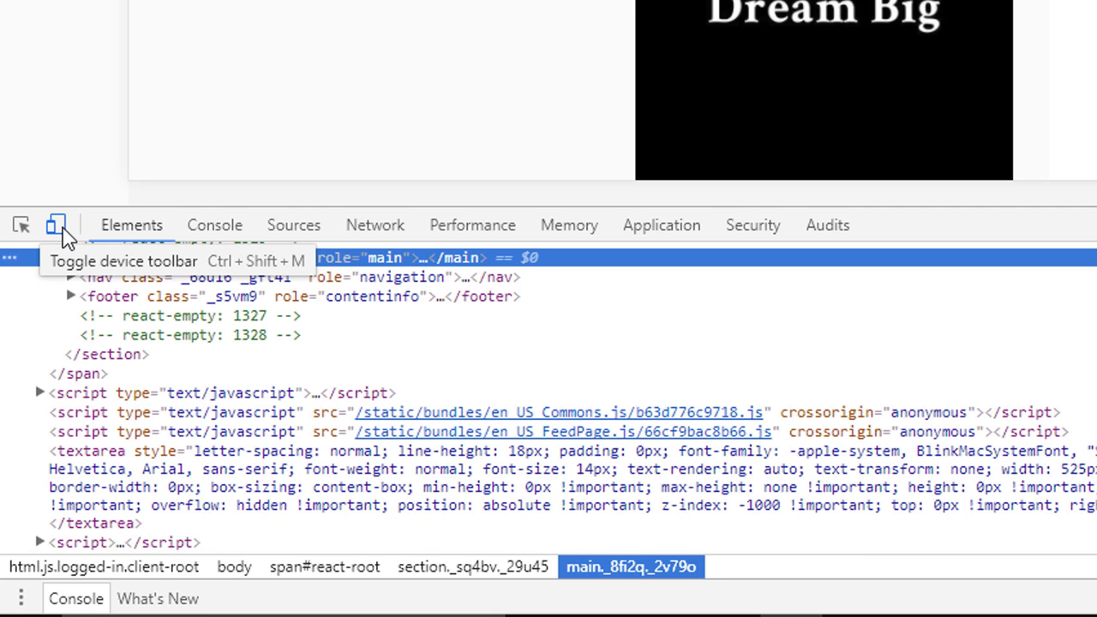
- Turn on device emulation, enlarge the emulated viewport, and show the console drawer
click(58, 227)
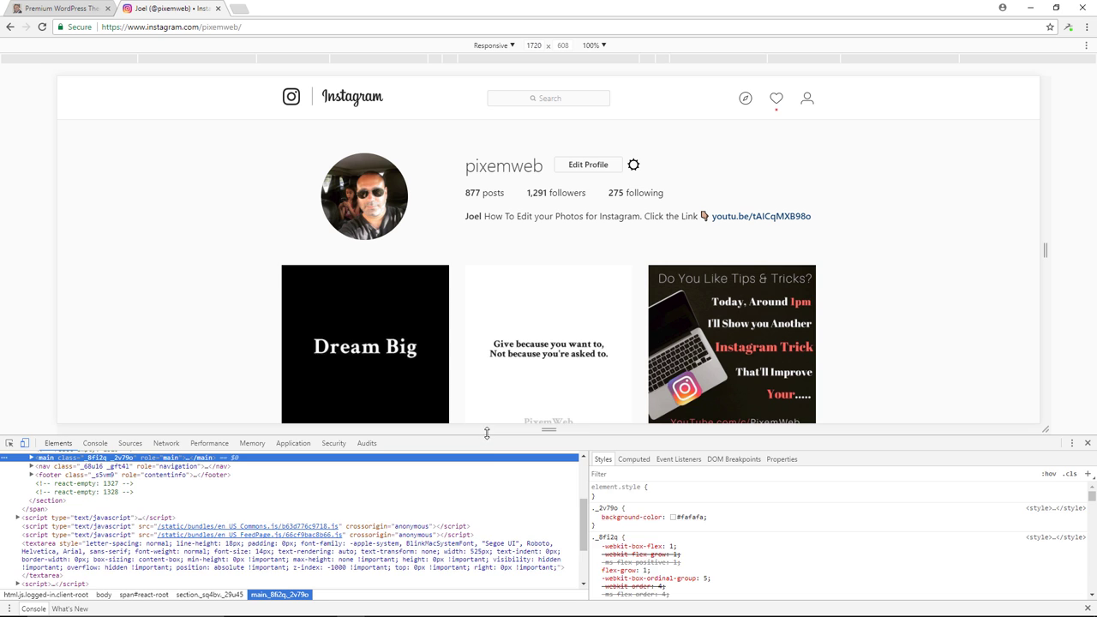
drag(487, 433, 513, 522)
key(Escape)
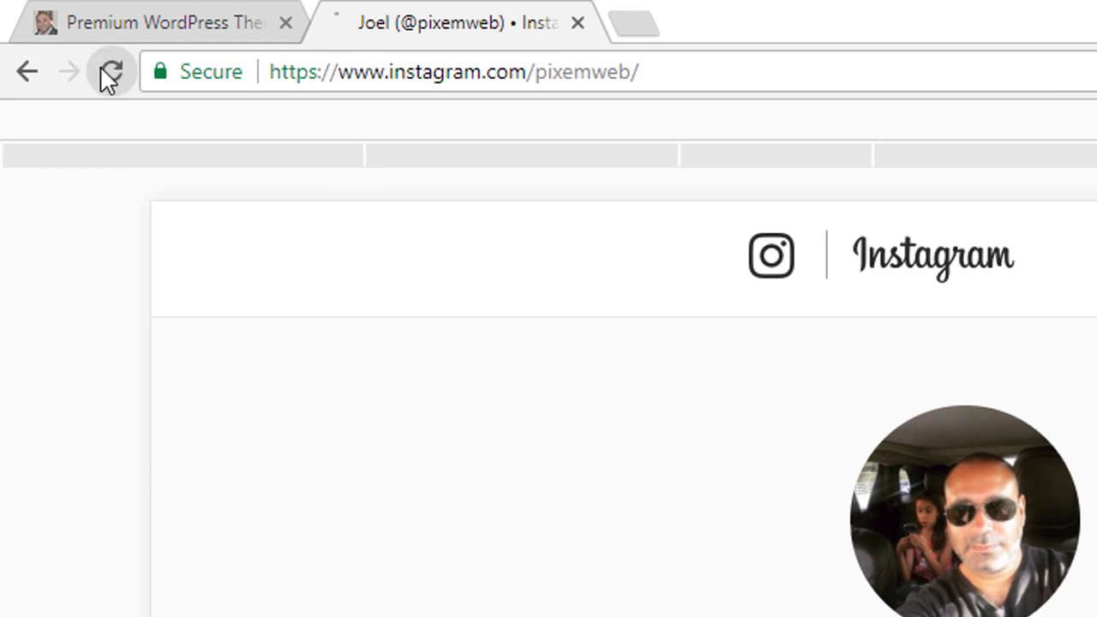
- Reload into the mobile layout, start a new post with an image from the computer, and continue
click(42, 27)
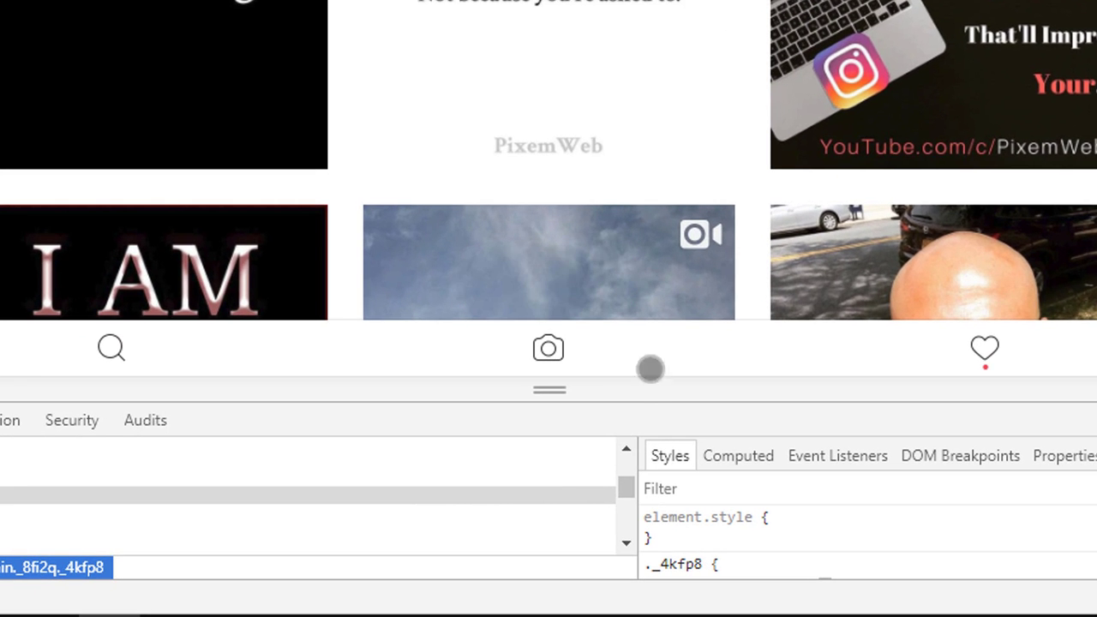
click(549, 351)
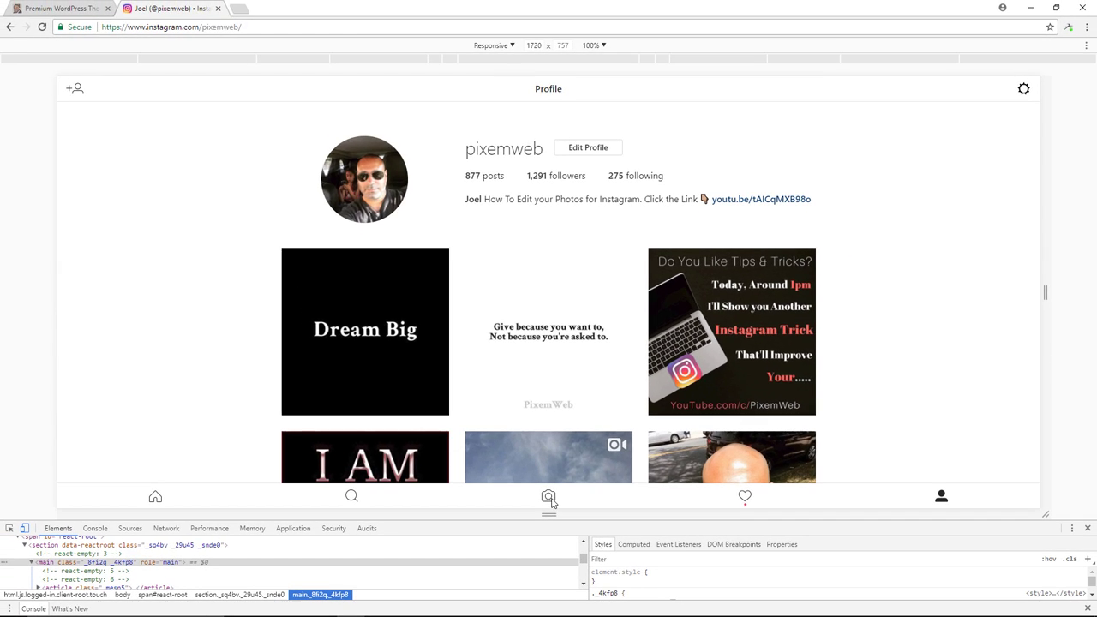
click(383, 214)
click(450, 290)
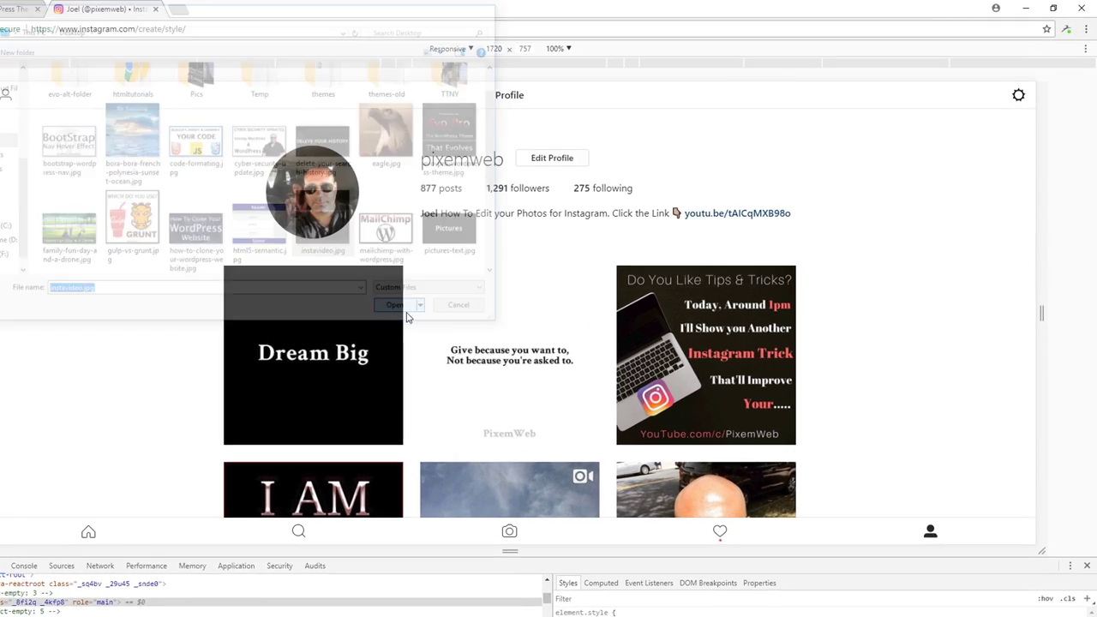
click(977, 139)
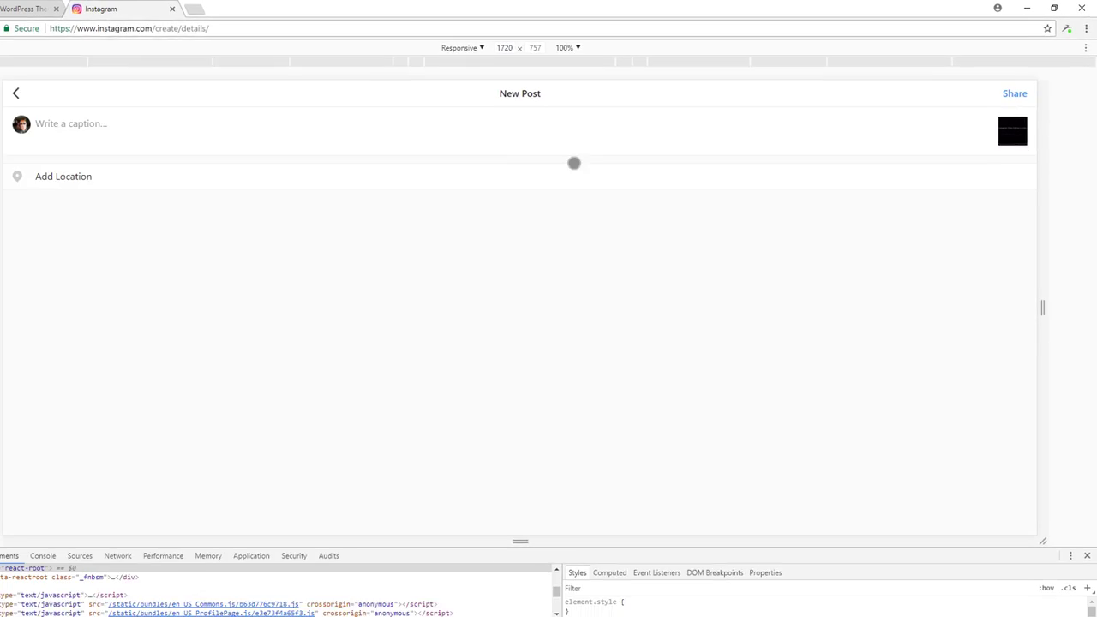
- Caption the post about uploading pictures from a computer, paste hashtags on a new line, and share
click(226, 117)
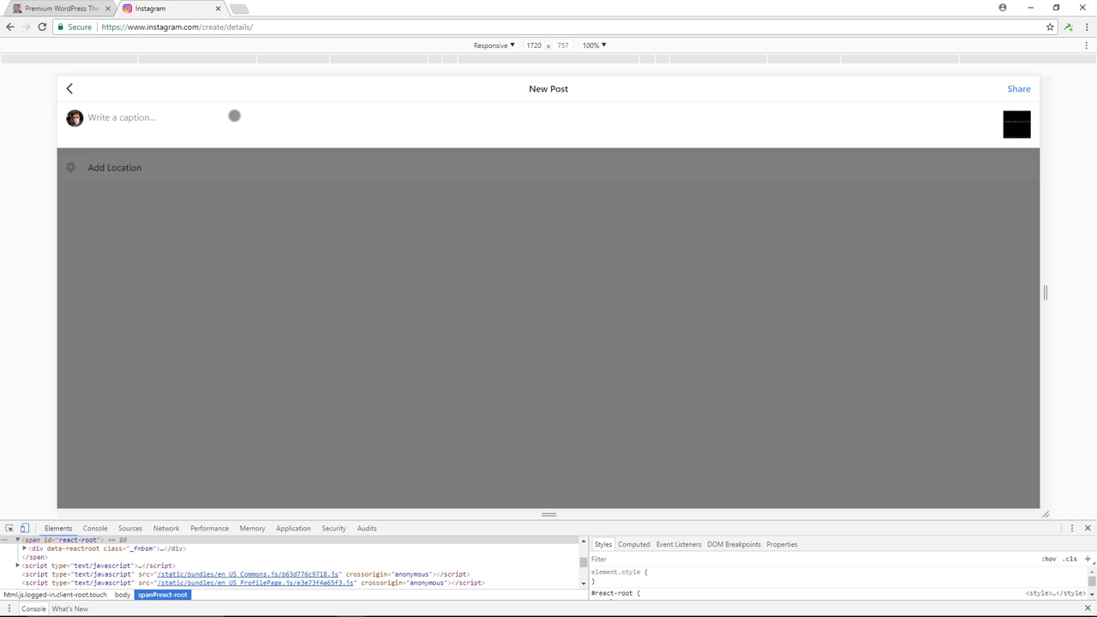
text(I'm getting ready to upload a new video on how to Up)
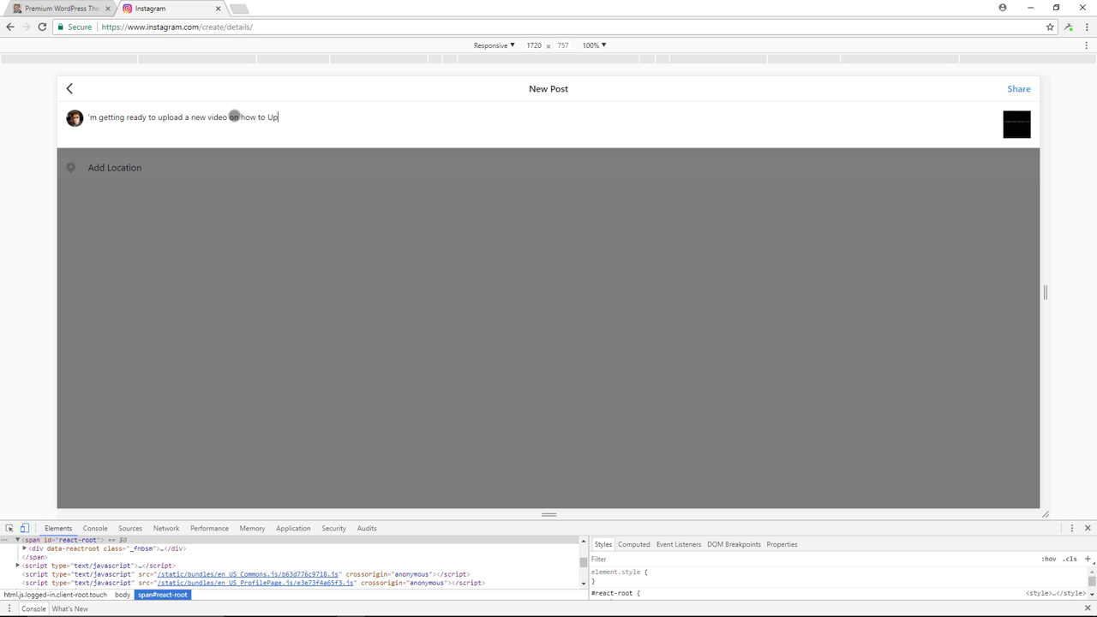
text(load Pictures directly from your computer using almost every main web browser.)
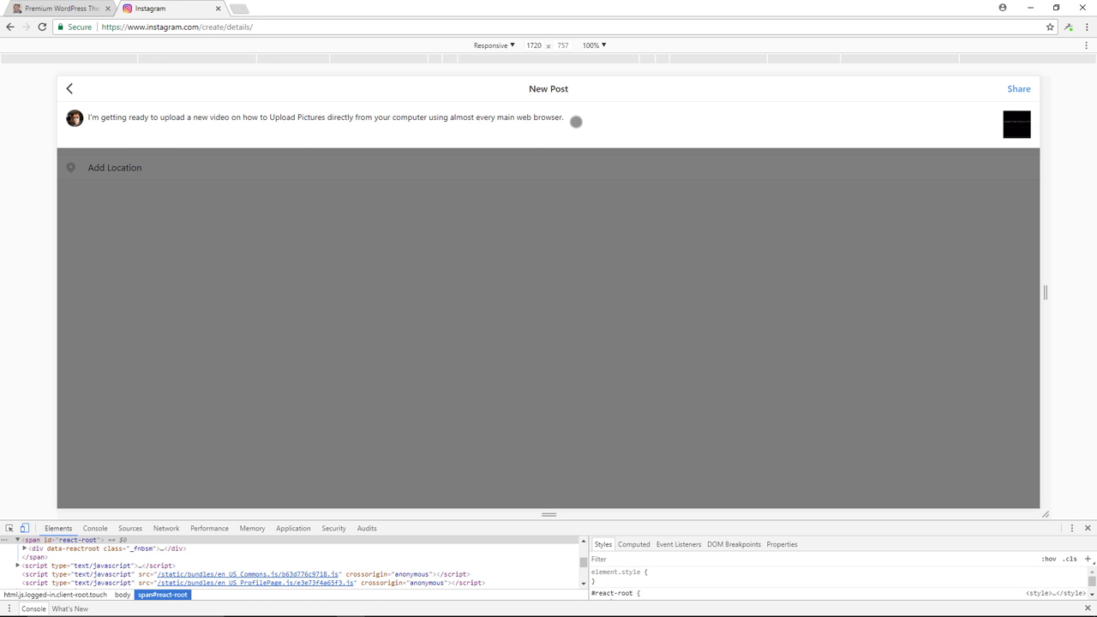
key(Return)
text(. #technology #computer #tech #mygrind #electronics #dailygrind #myjob #gadgets #instatech #device #gadget #battlestation #insta #techie #company #techy #computers #pc #laptops #hack #instagramers #instaphoto #laptop #apple #success #determination #dedication #entrepreneur #lifestyleblogger #grind)
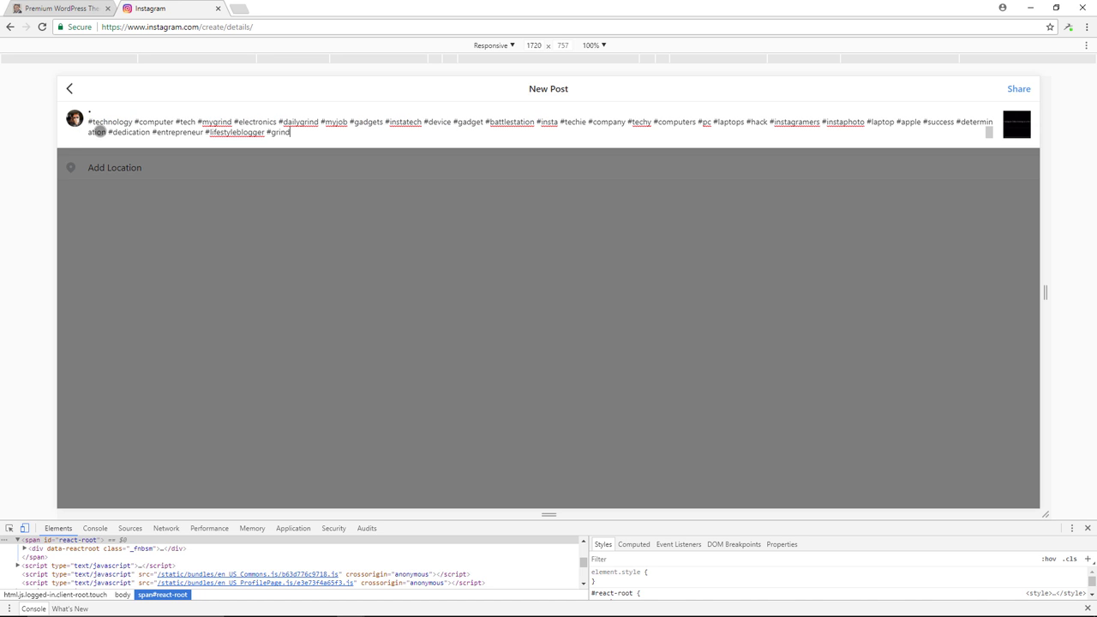
scroll(176, 123, up, 3)
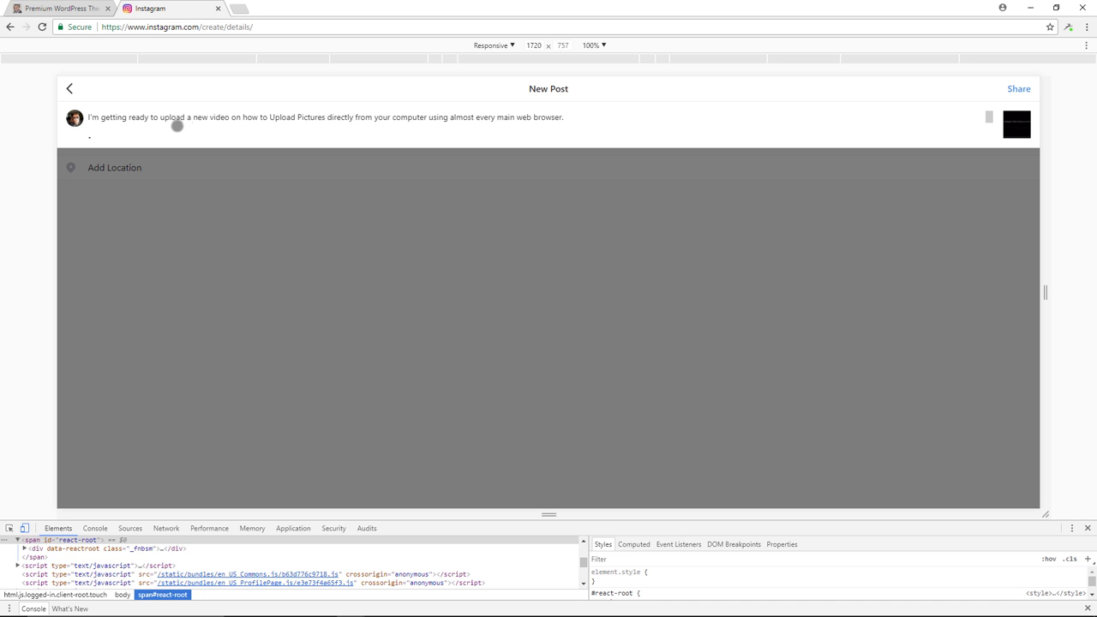
scroll(172, 123, down, 3)
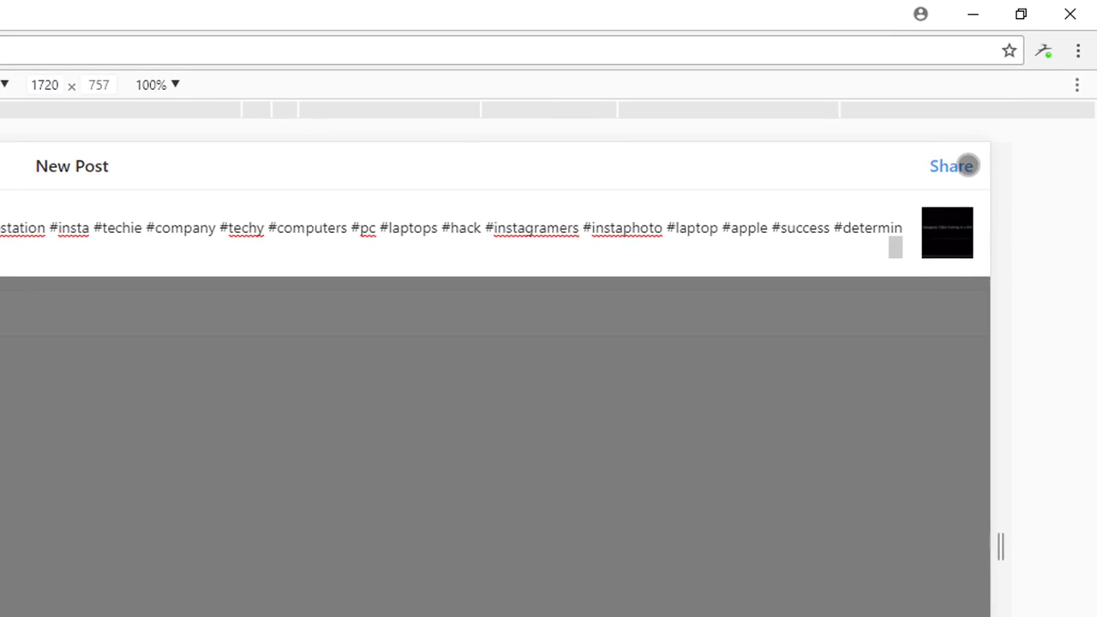
click(961, 169)
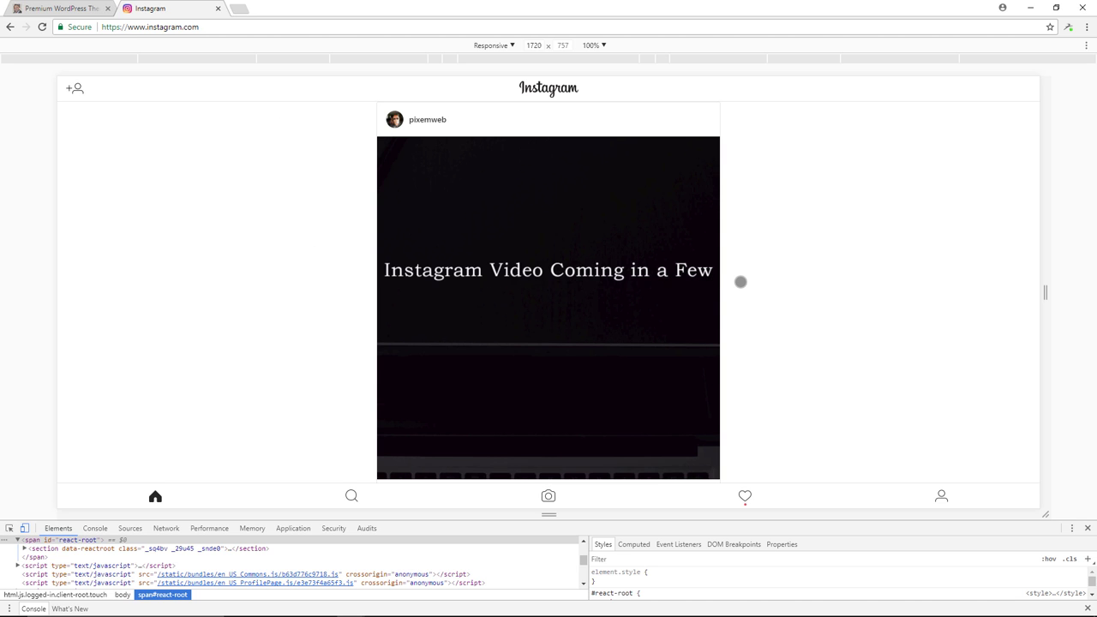
- Scroll down to check the new post's caption in the feed, then close Chrome
scroll(739, 282, down, 3)
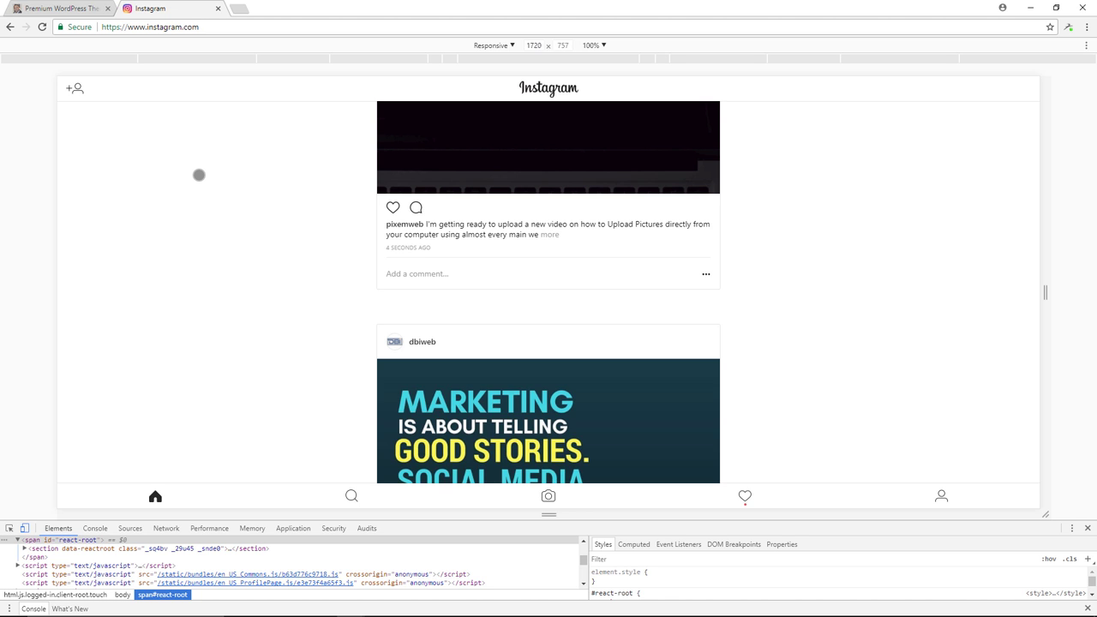
click(1082, 12)
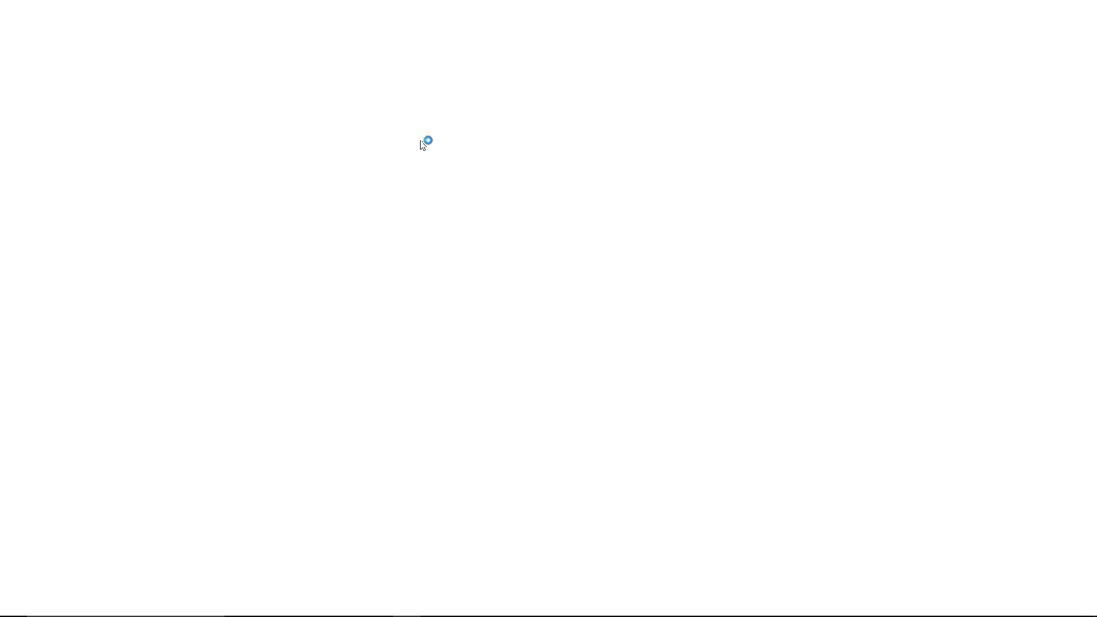
- Load instagram.com in Firefox and open your own profile page
text(instagram.com/)
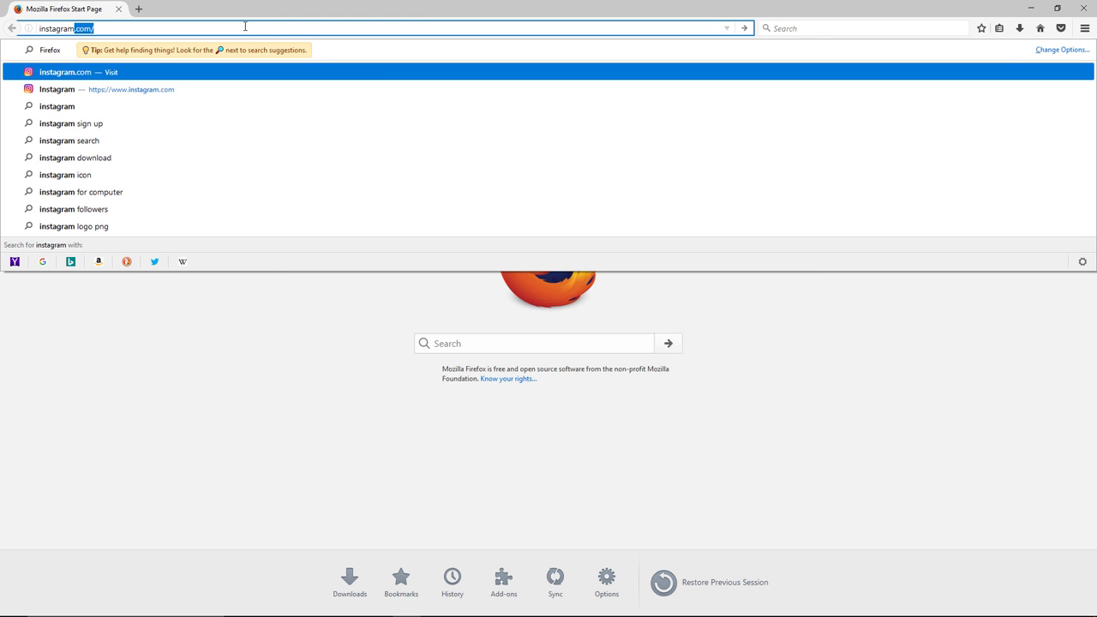
key(Return)
click(802, 62)
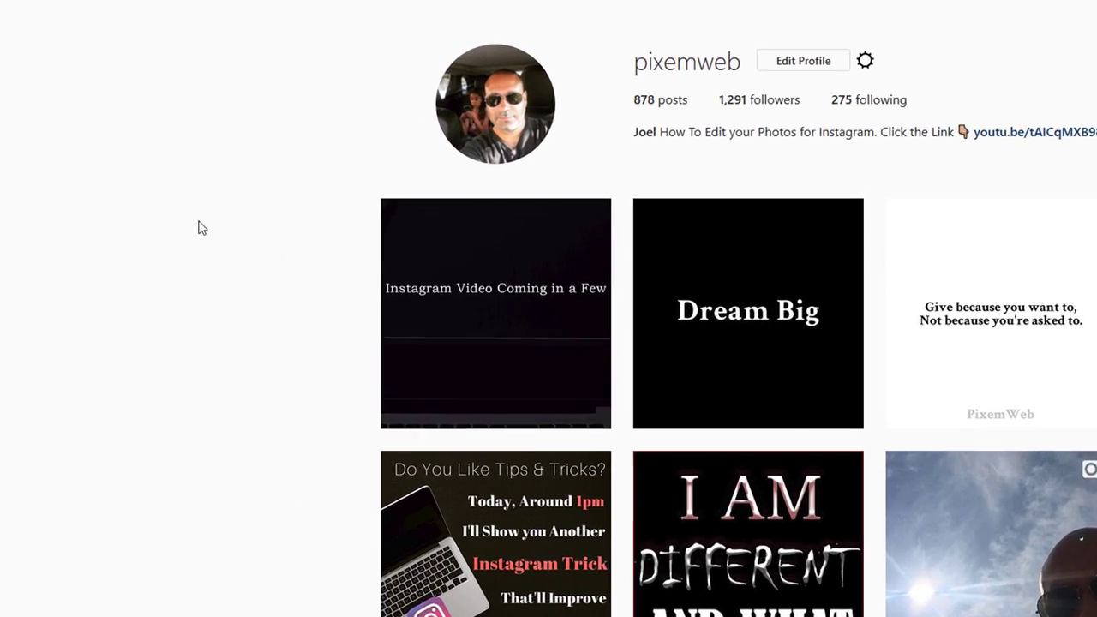
- Open Firefox's element inspector and make its panel taller
right_click(144, 249)
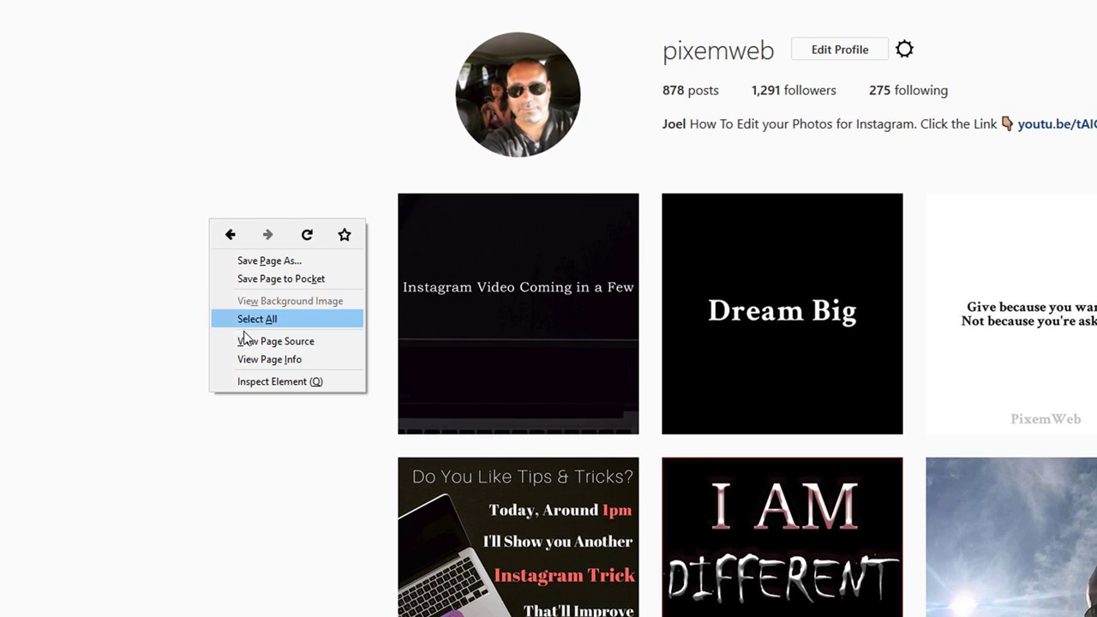
click(260, 381)
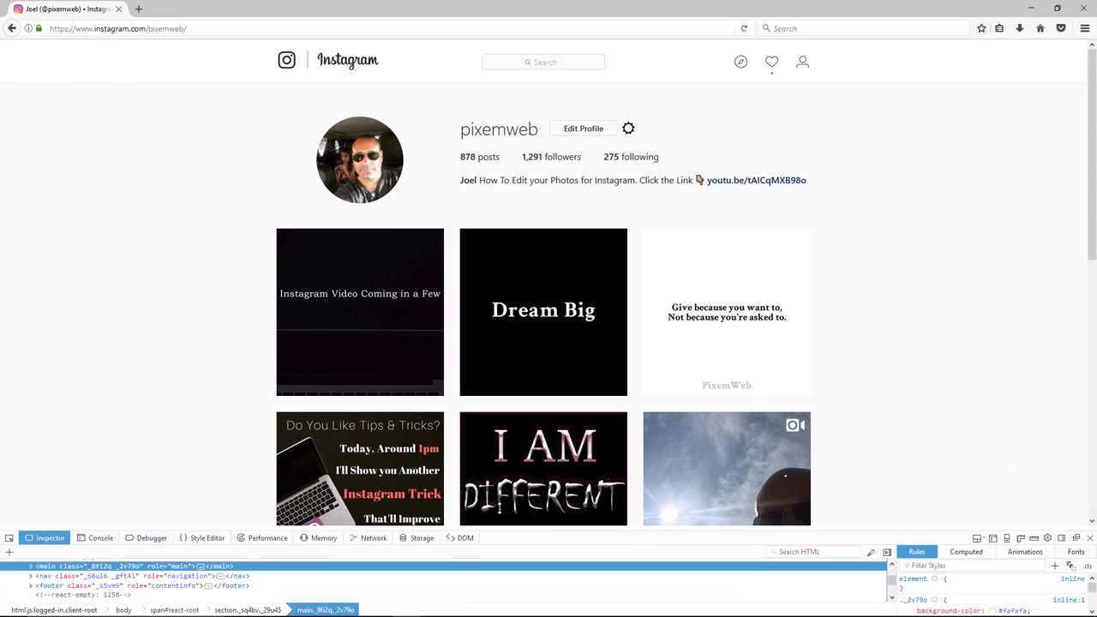
drag(503, 460, 502, 406)
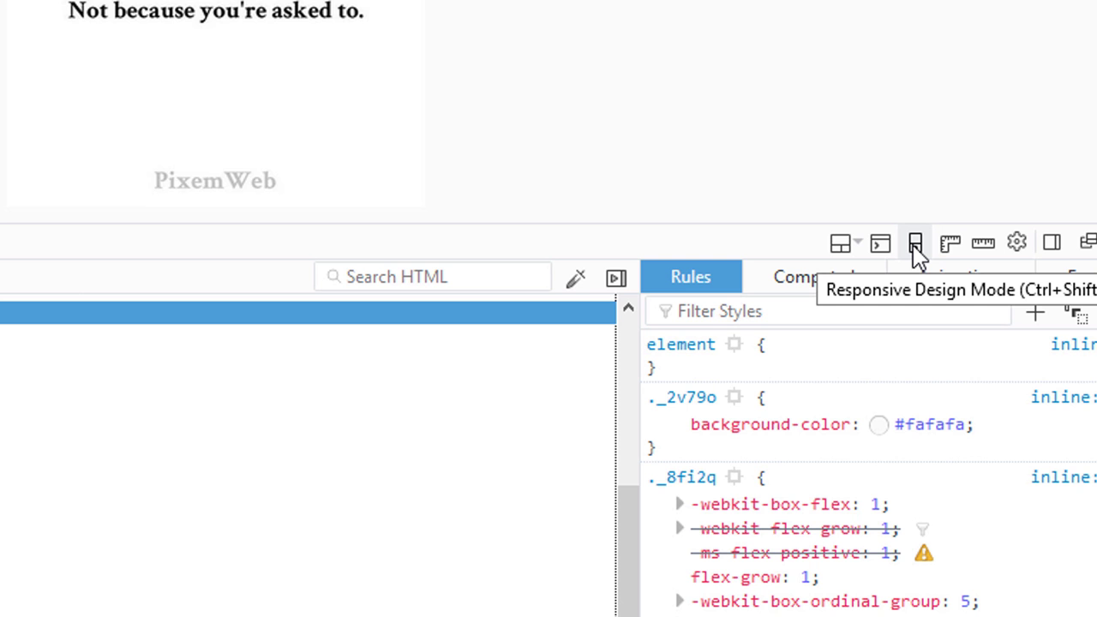
- Switch to Responsive Design Mode, enlarge the viewport, and emulate an Apple iPhone 6 Plus
click(914, 244)
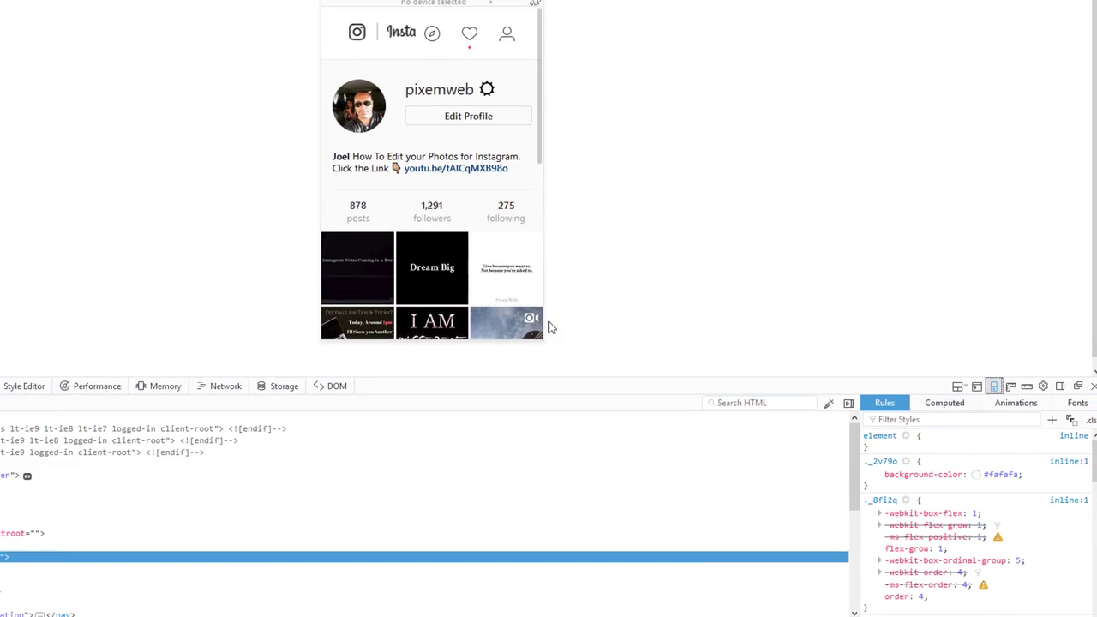
drag(544, 203, 463, 358)
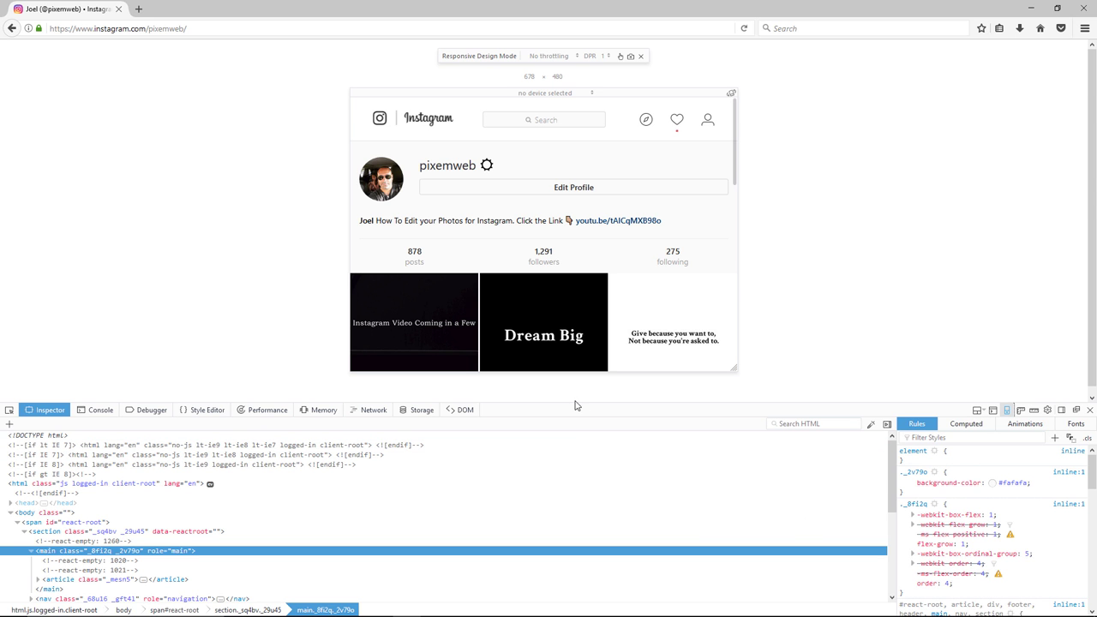
drag(579, 400, 598, 514)
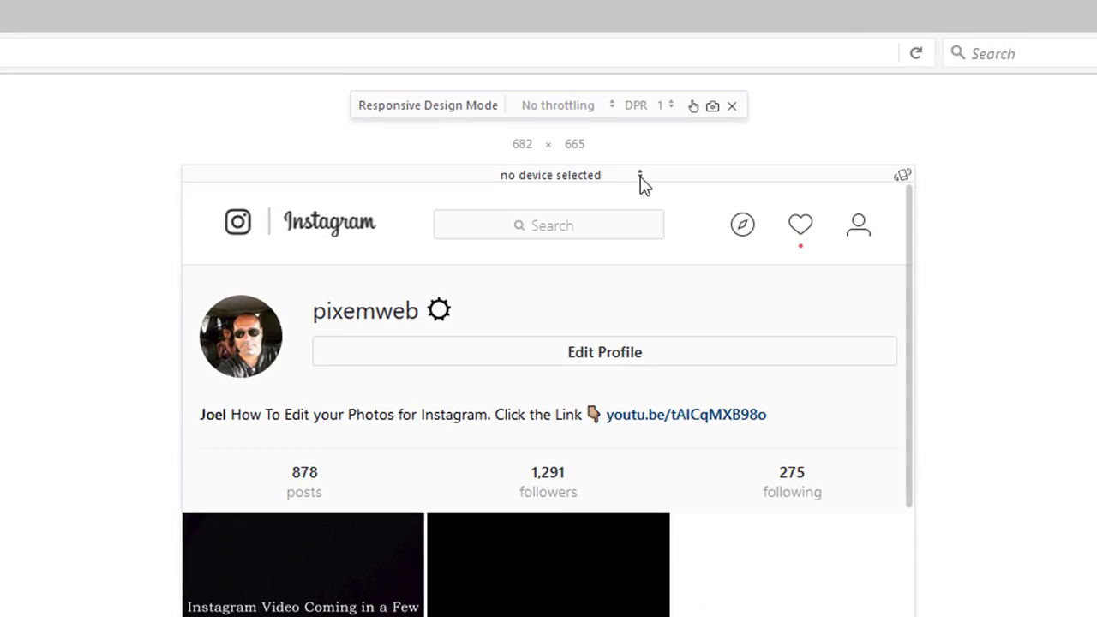
click(640, 178)
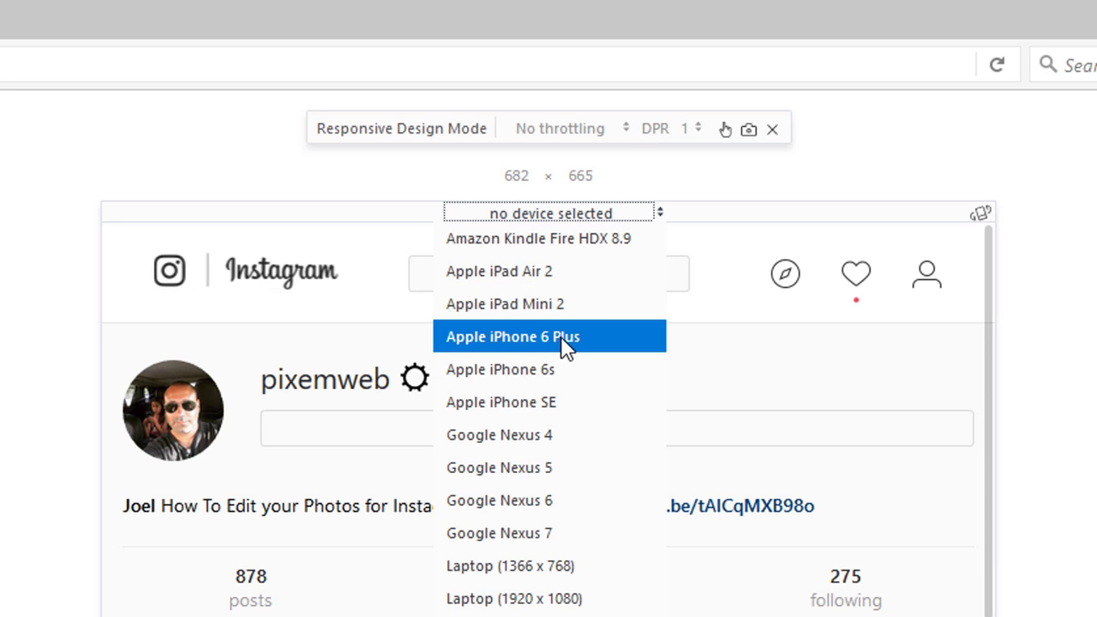
click(565, 339)
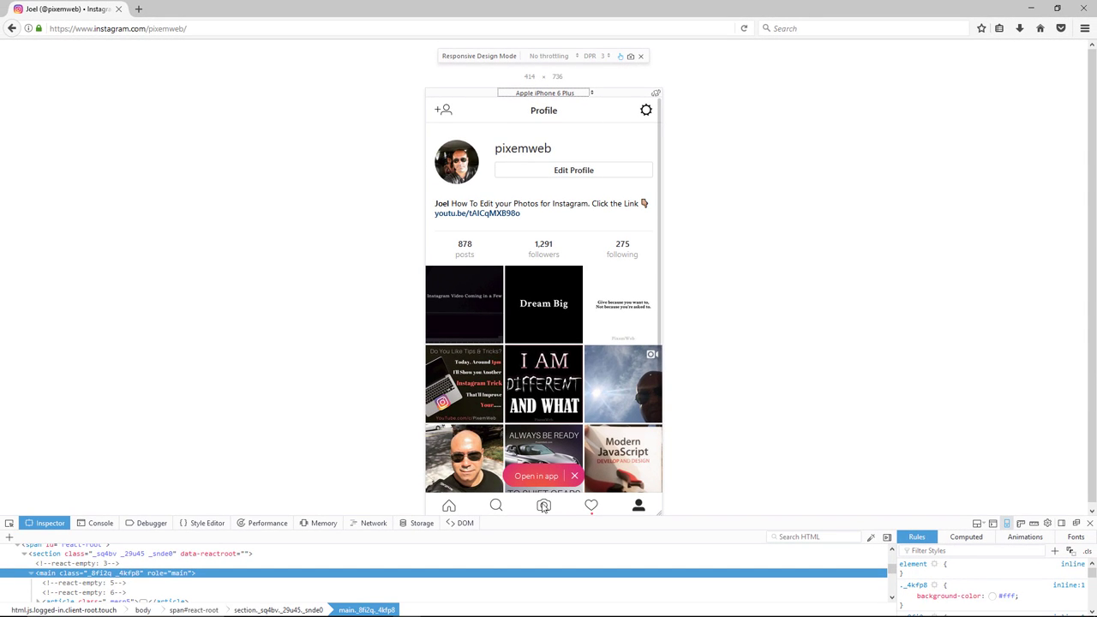
- Dismiss the Open in app banner and start a new post with eagle.jpg
click(574, 477)
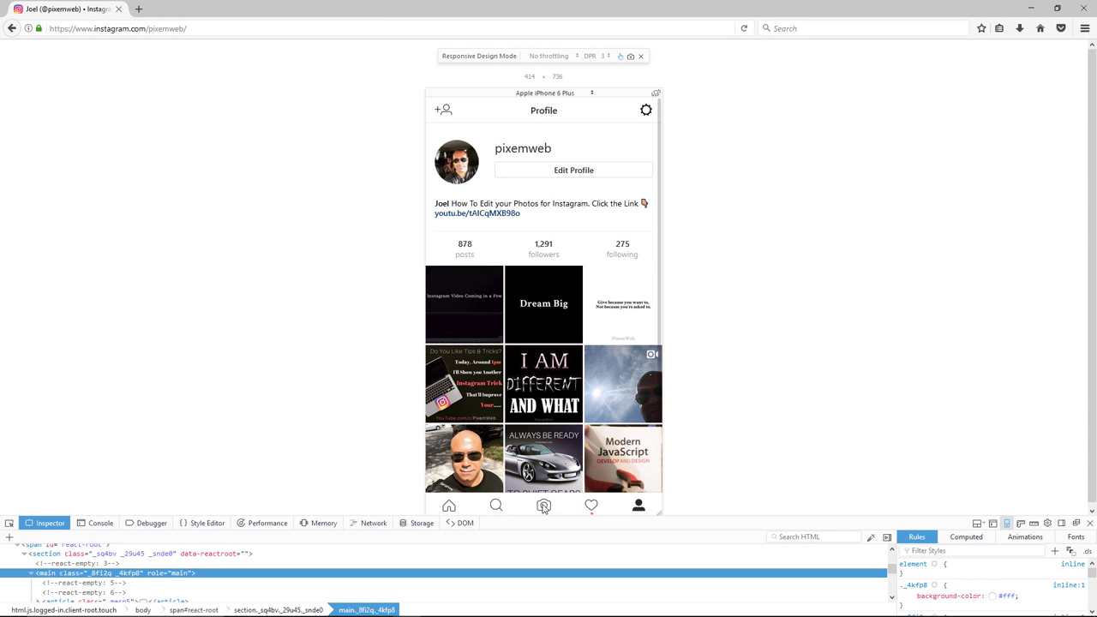
click(544, 506)
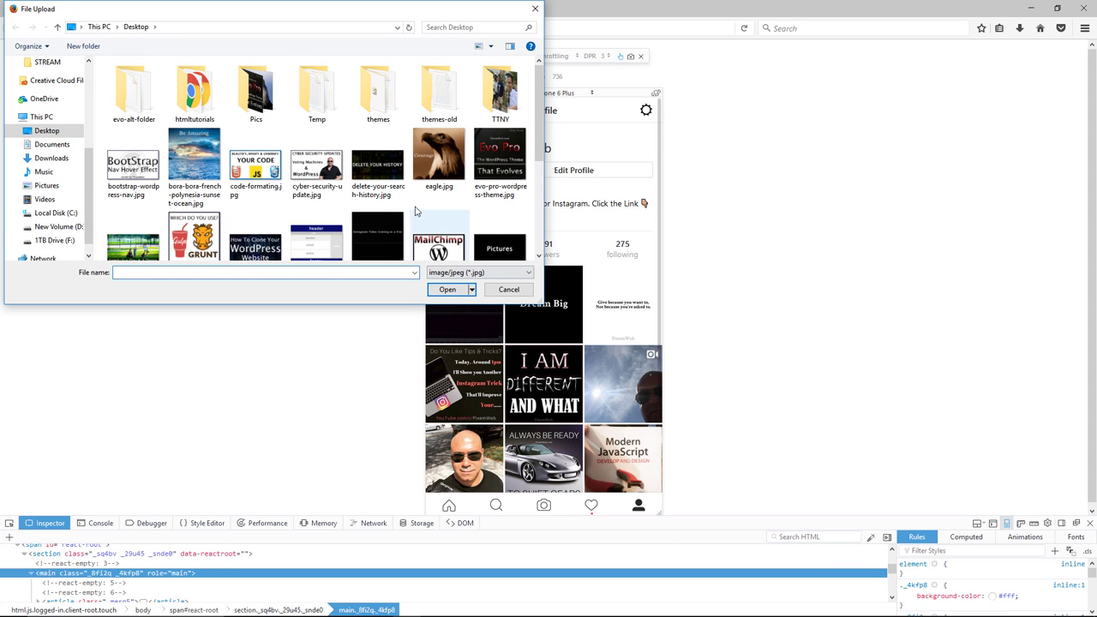
click(443, 166)
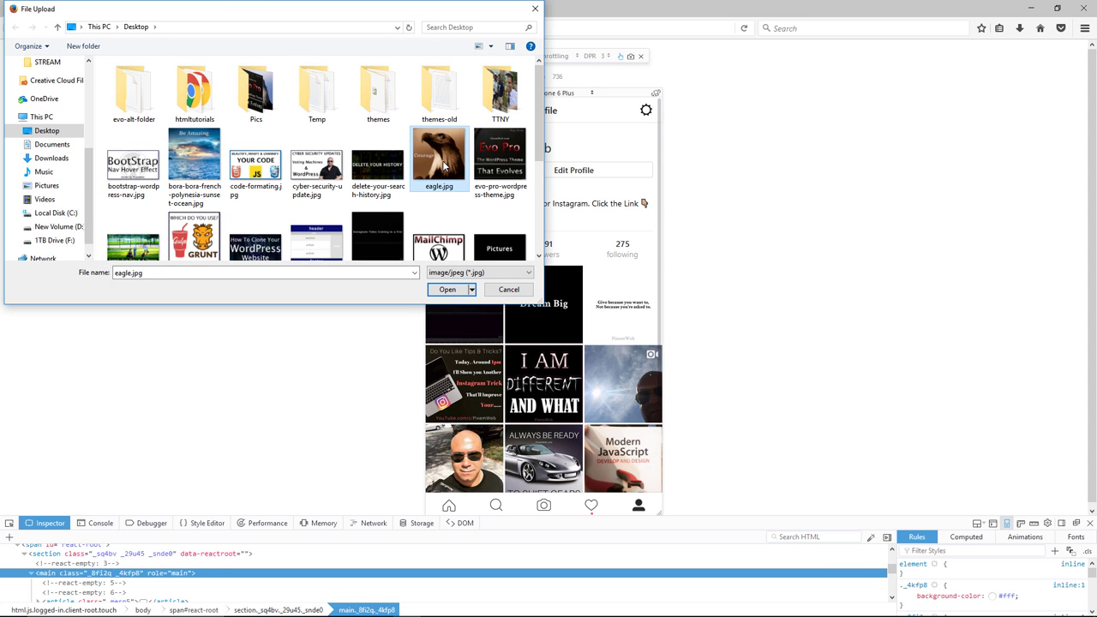
click(448, 289)
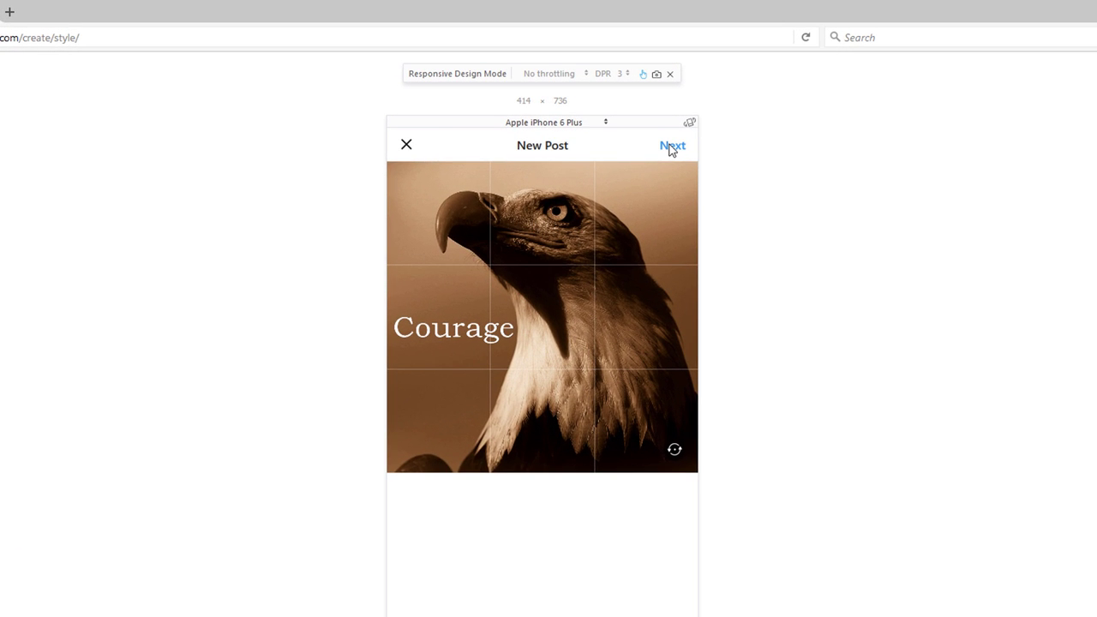
click(671, 148)
- Caption the eagle post about being willing to take risks, paste hashtags, share it, and close Firefox
click(511, 186)
text(In l)
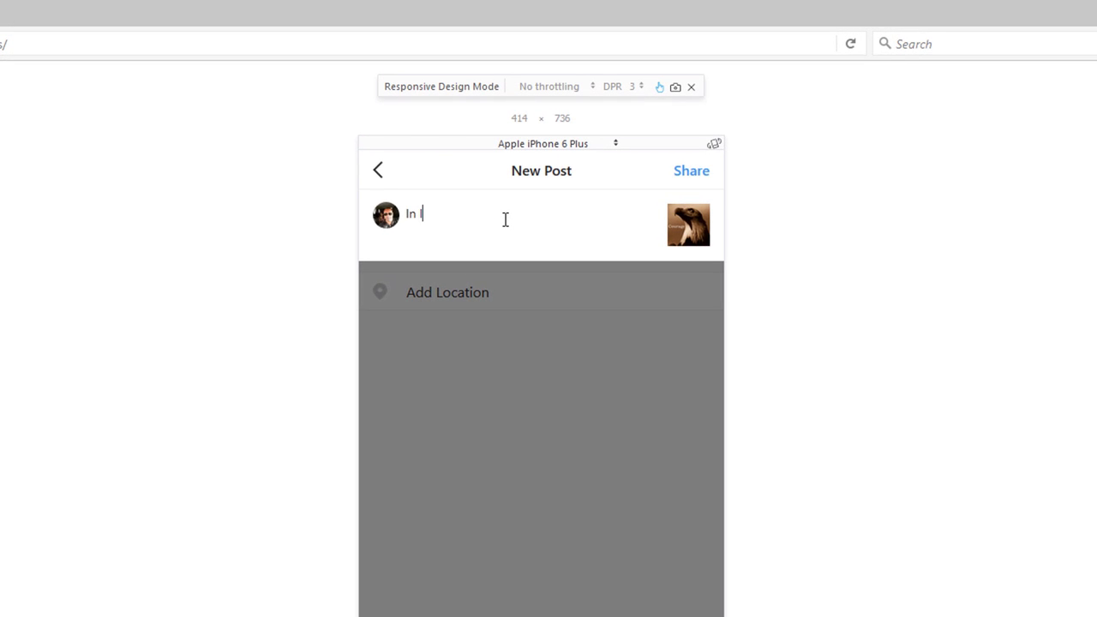
text(ife you have to be willing to take risks, you have to be bold. They say the sky is the limit, but theres footprints on the moon, so push further than the sky.)
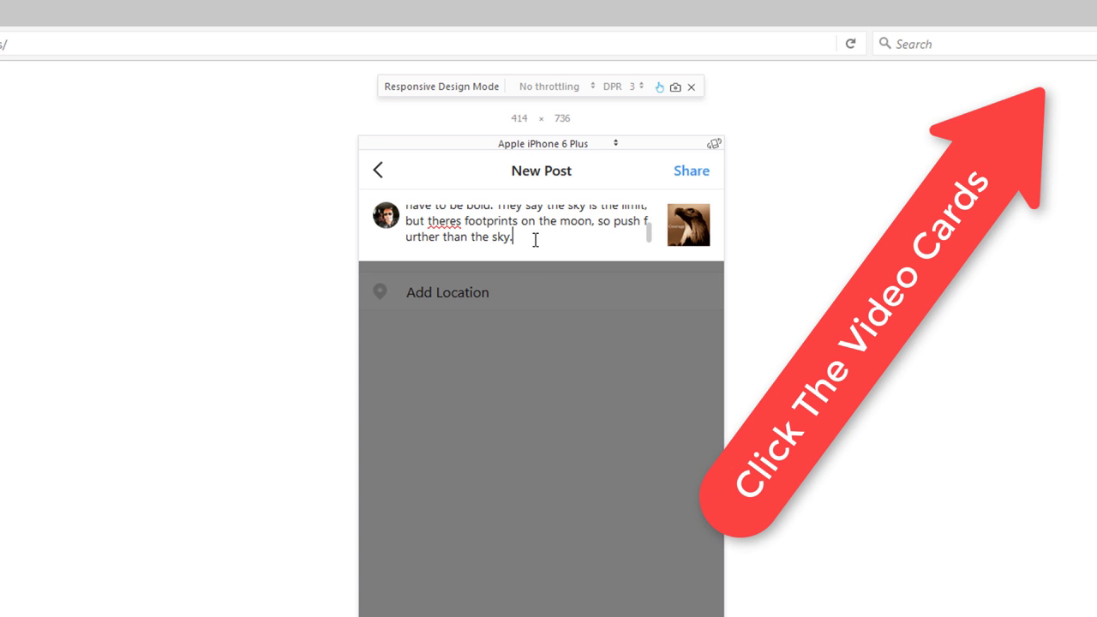
key(ctrl+v)
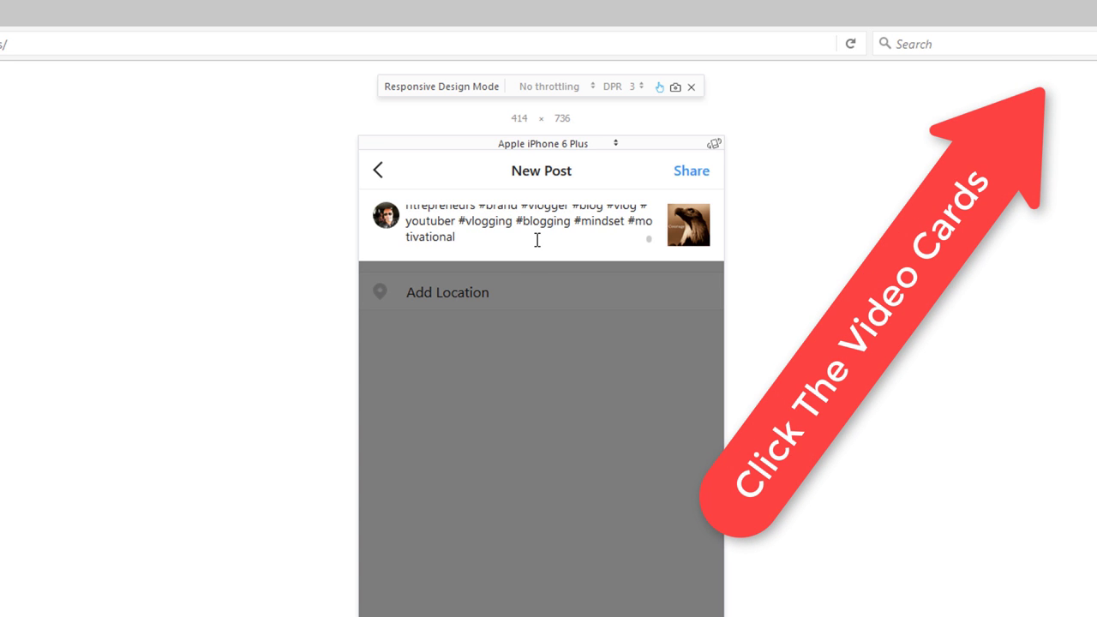
scroll(538, 235, up, 5)
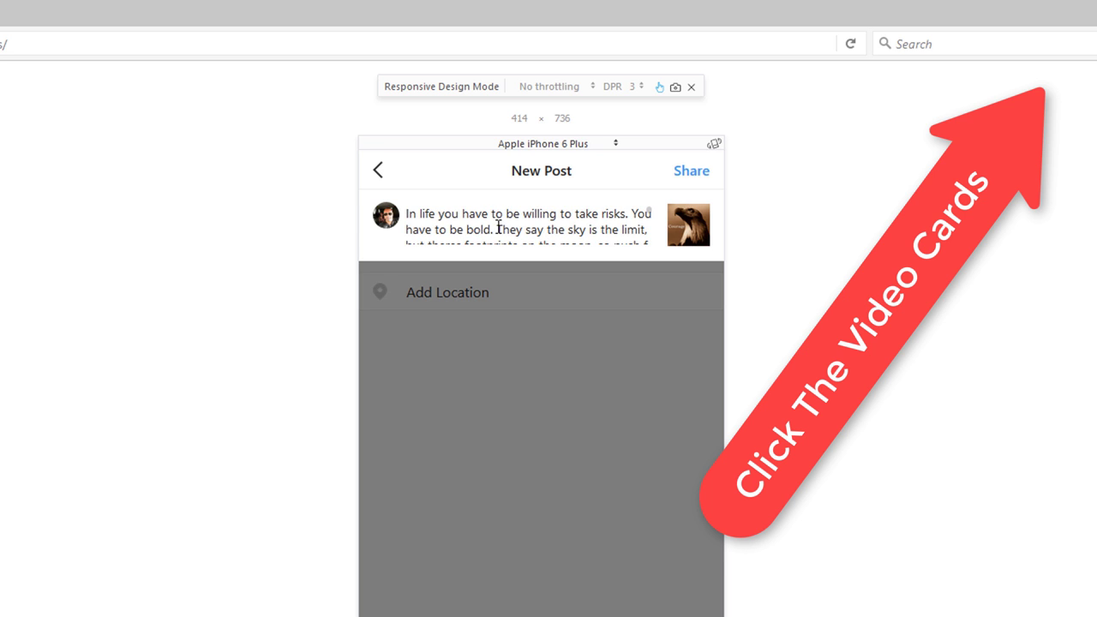
scroll(498, 228, down, 5)
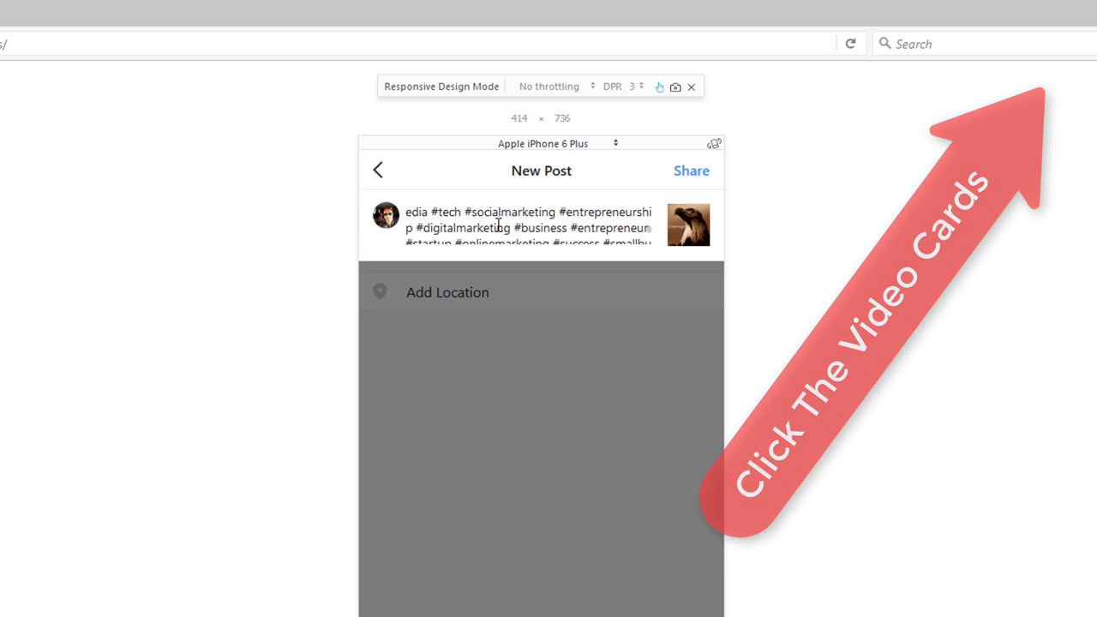
scroll(497, 226, down, 3)
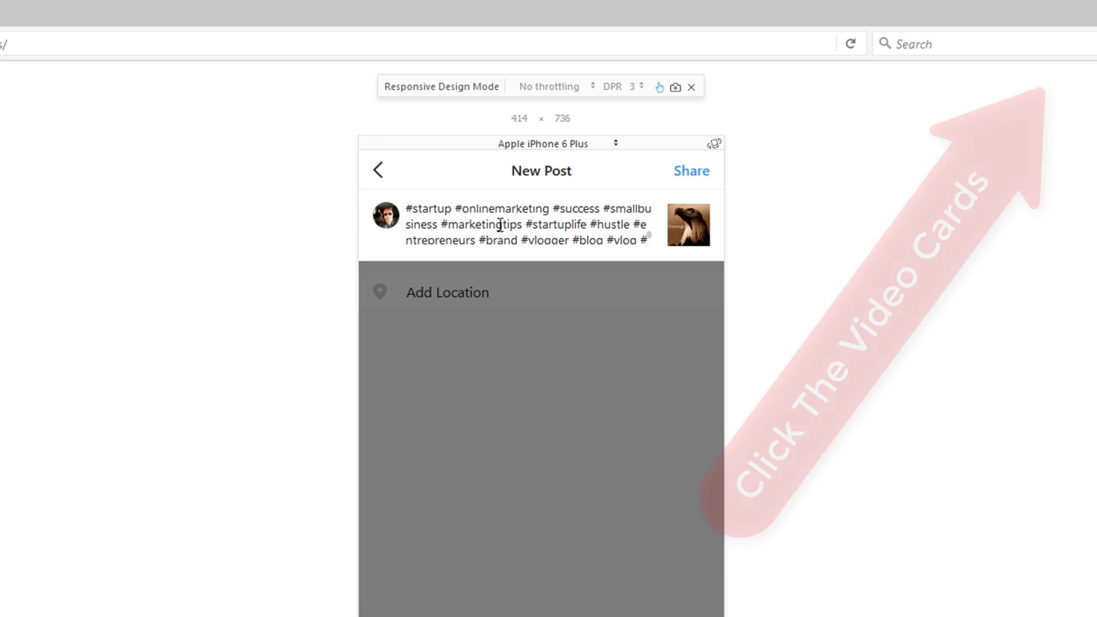
click(693, 172)
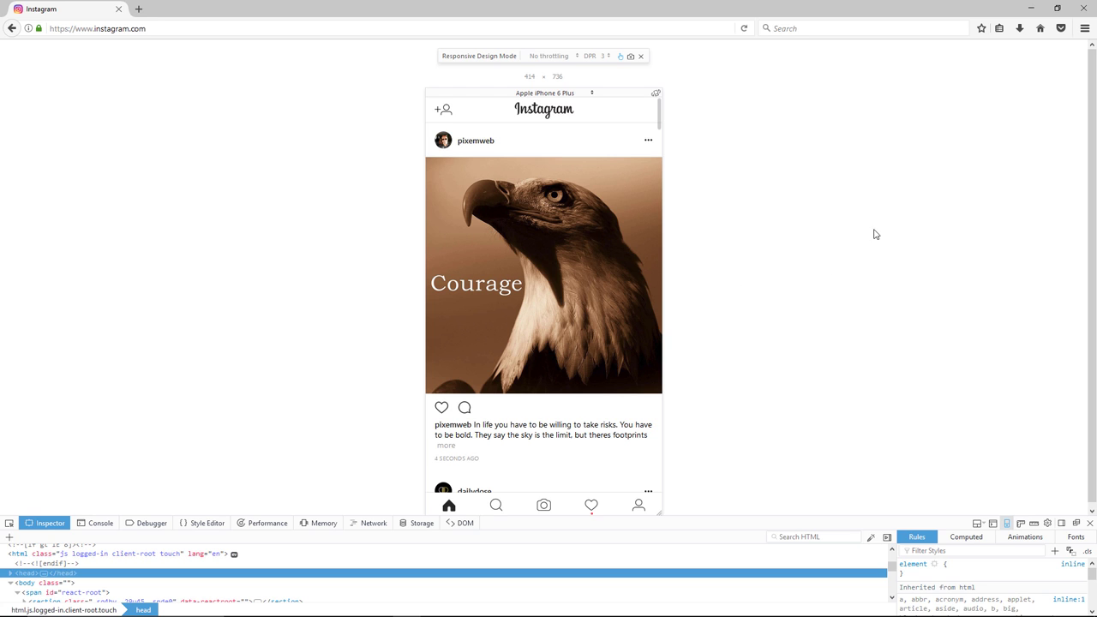
click(1083, 9)
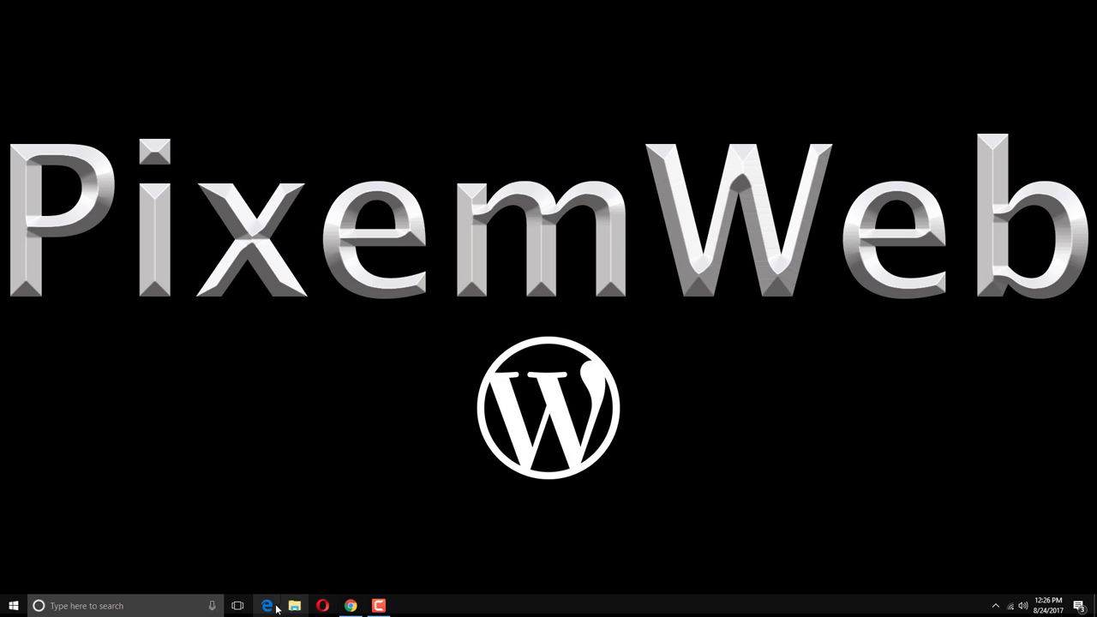
- Launch Edge, load instagram.com, and permanently dismiss the default-browser prompt
click(267, 605)
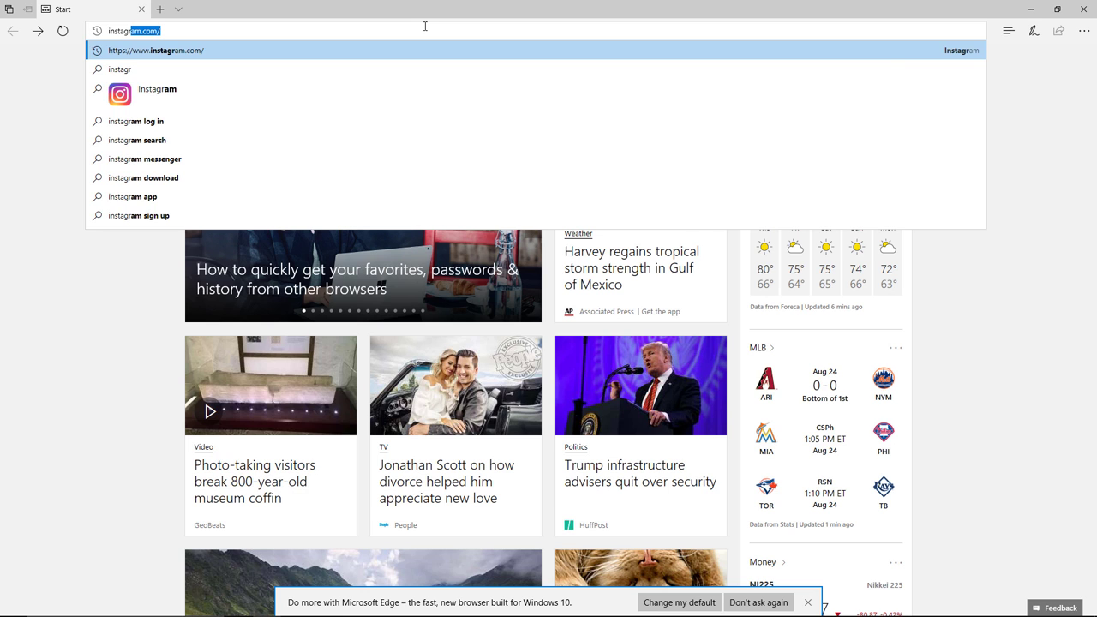
key(Return)
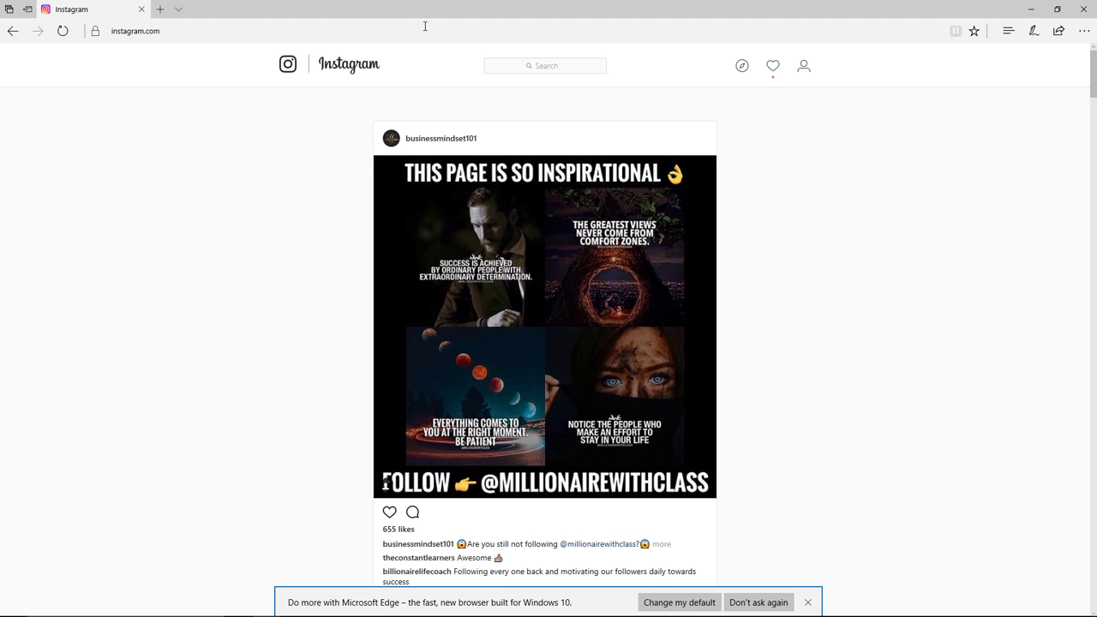
click(759, 603)
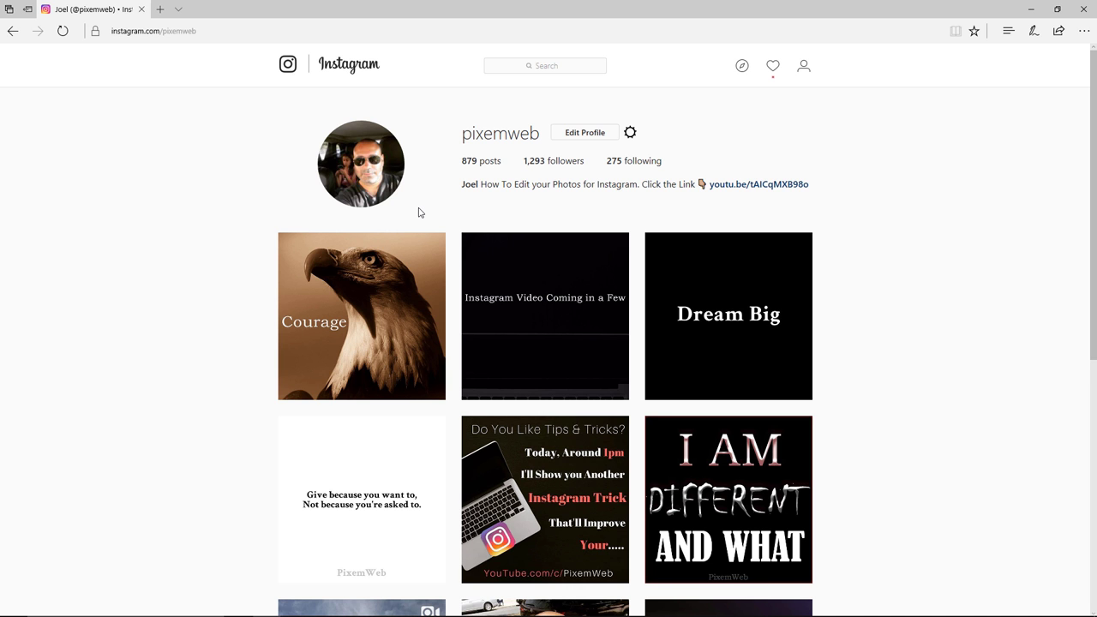
- Open Edge's developer tools from the context menu and show the Emulation settings
right_click(219, 189)
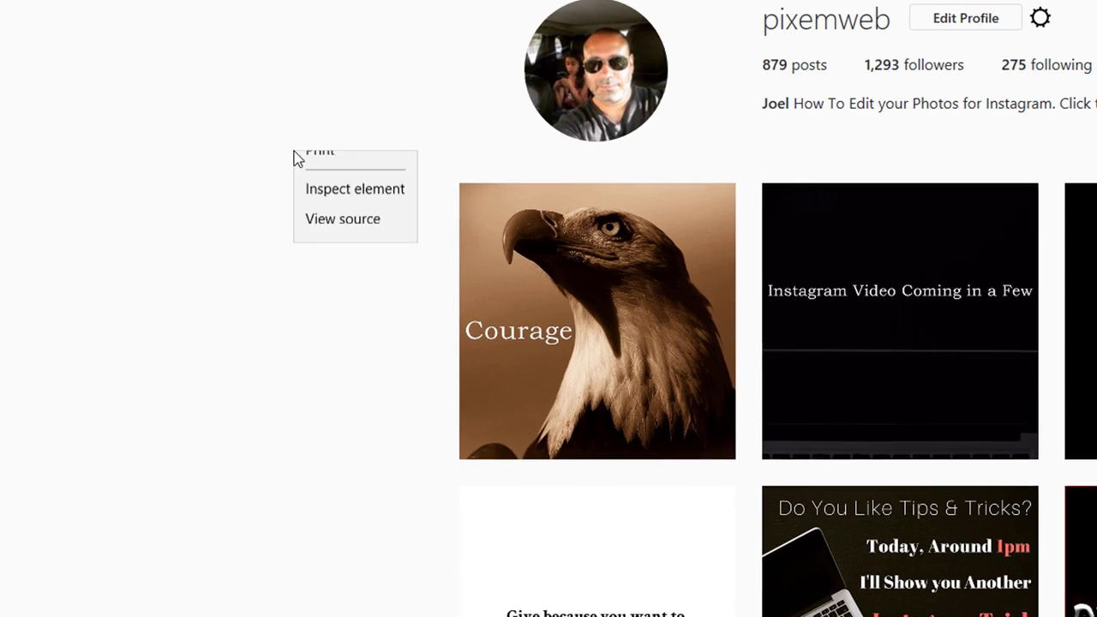
click(254, 266)
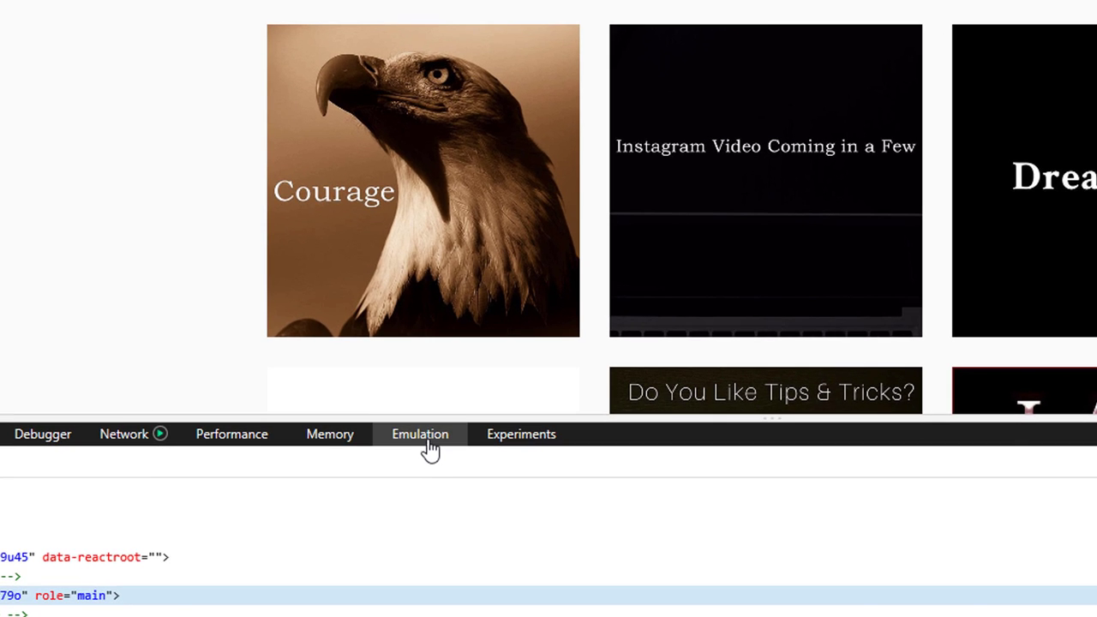
click(365, 454)
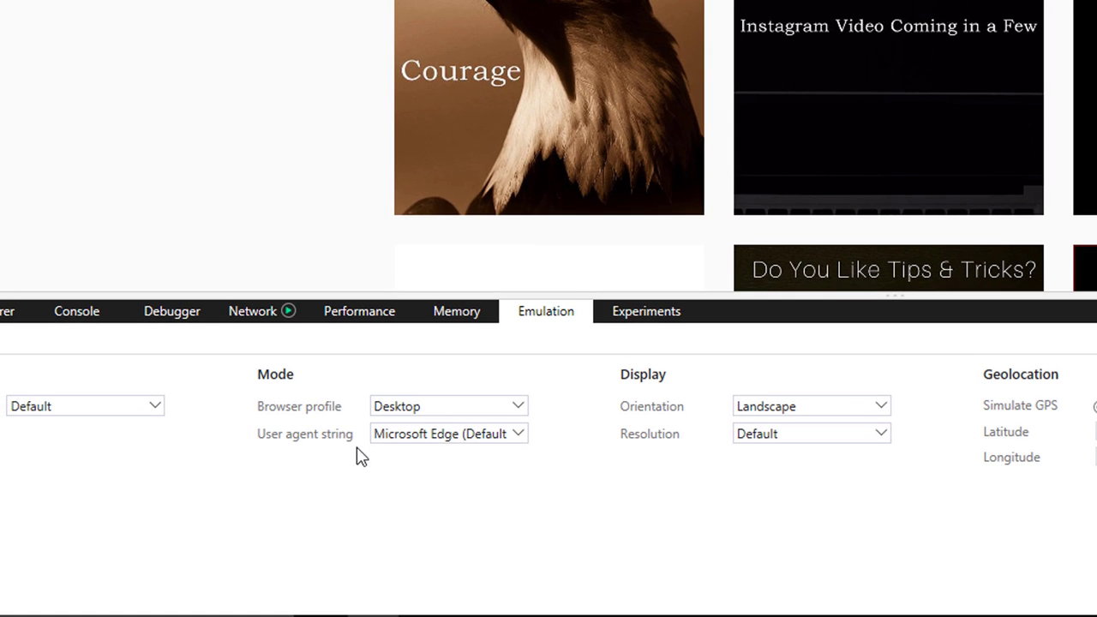
- Set the user agent string to Apple Safari (iPad) and dismiss the page's context menu
click(461, 437)
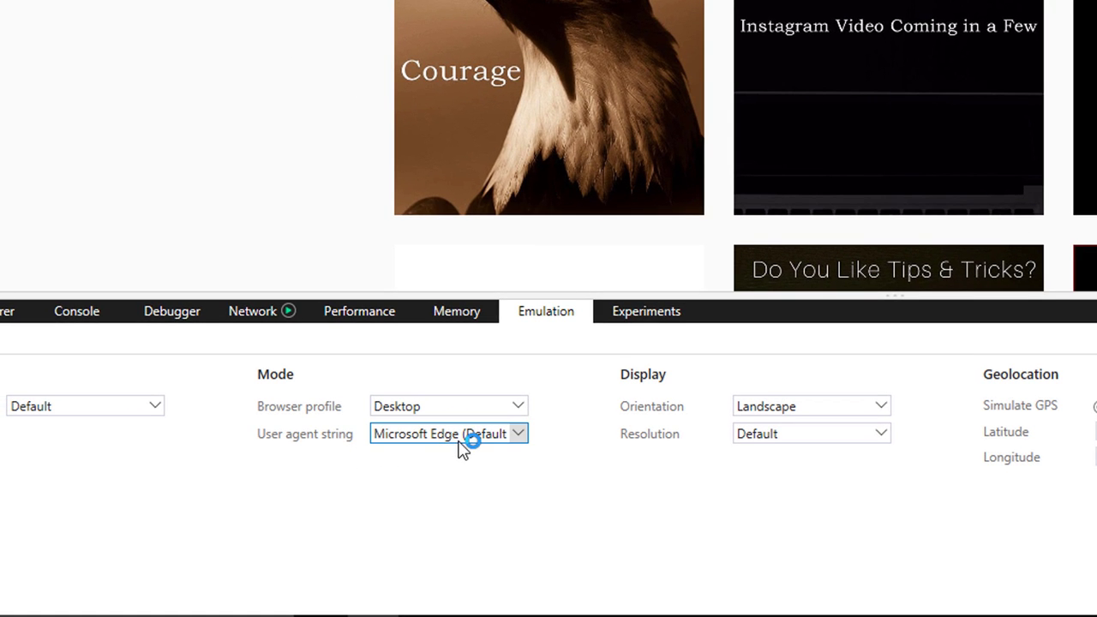
click(519, 435)
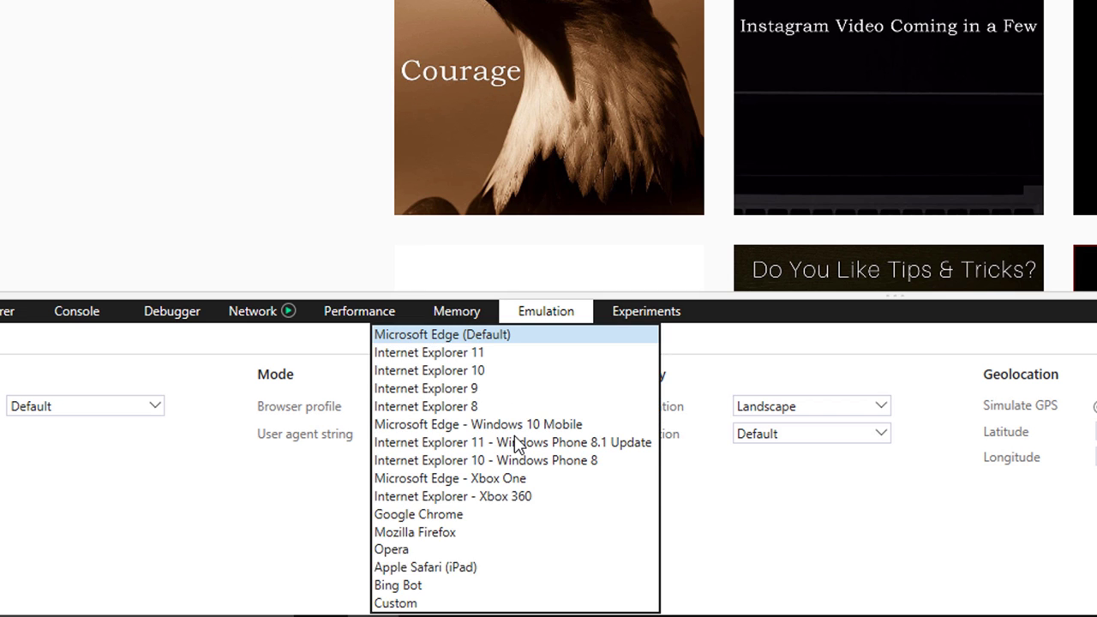
click(469, 569)
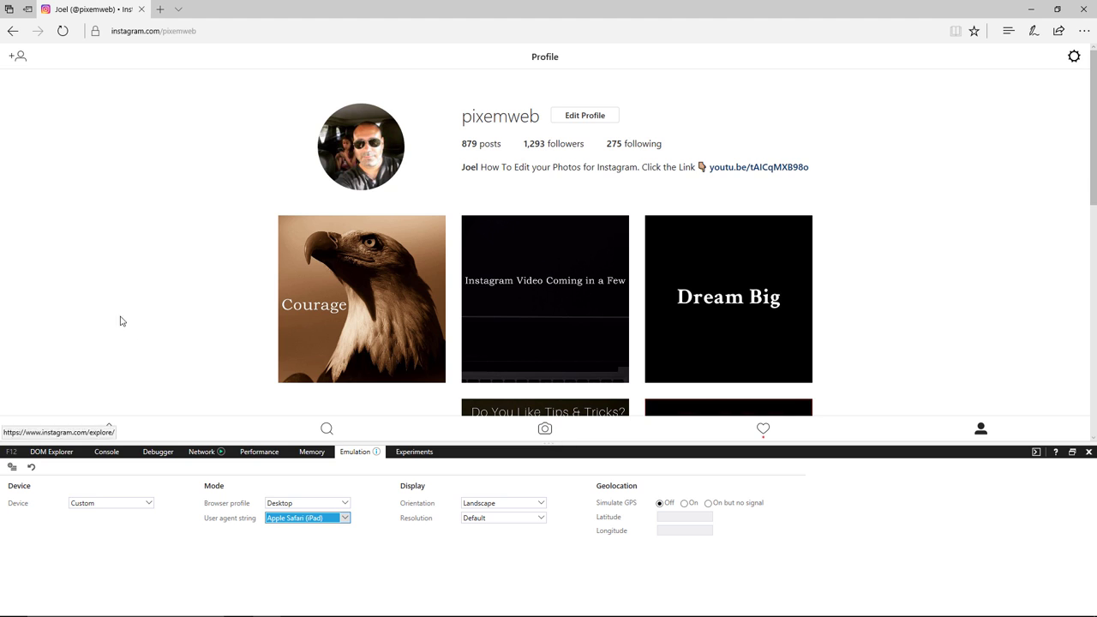
right_click(124, 249)
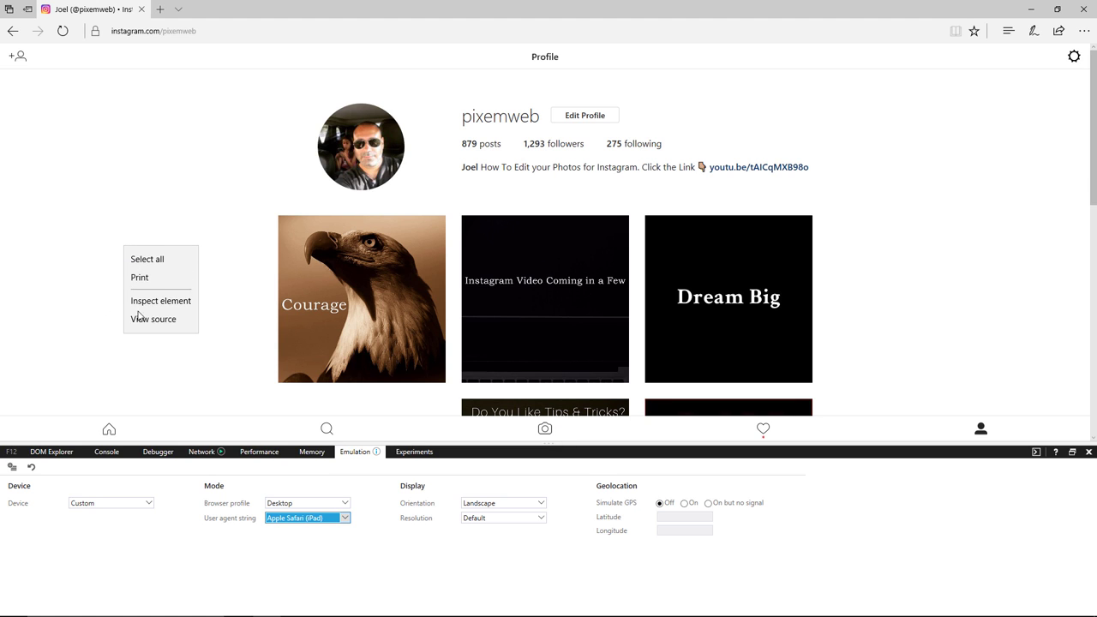
click(100, 340)
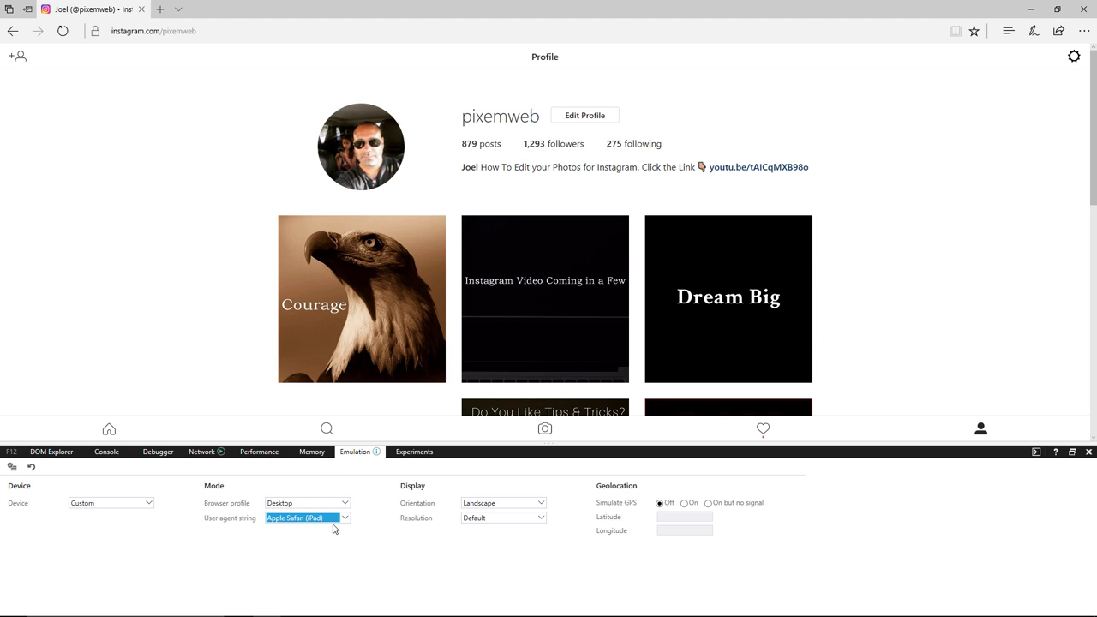
- Post the bora-bora ocean sunset photo with the 'This is an amazing world…' caption and travel hashtags below
click(546, 429)
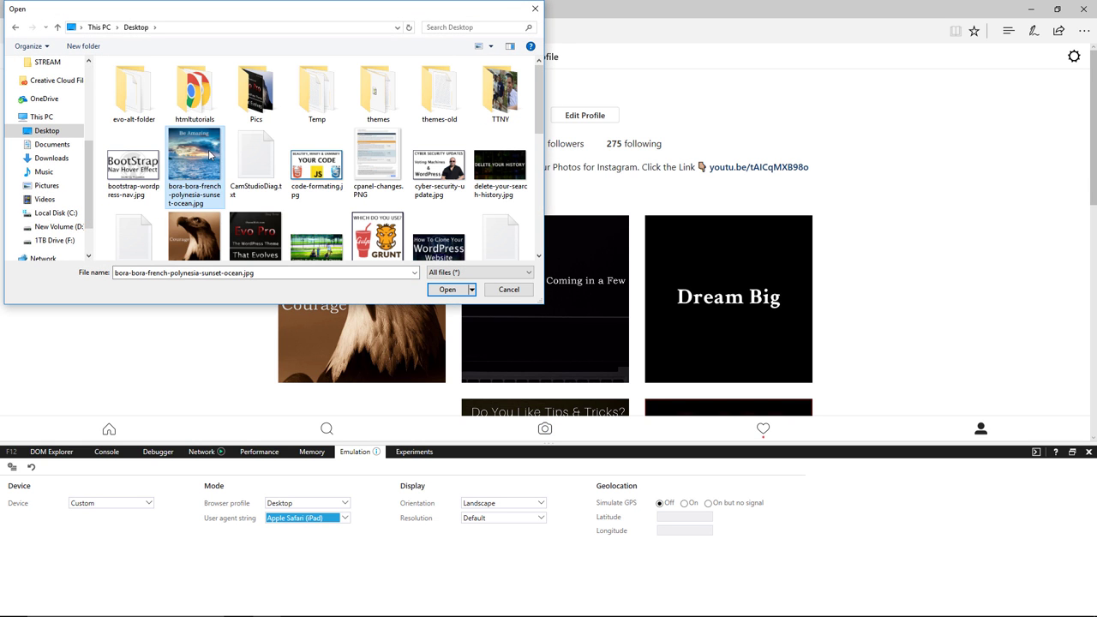
click(438, 289)
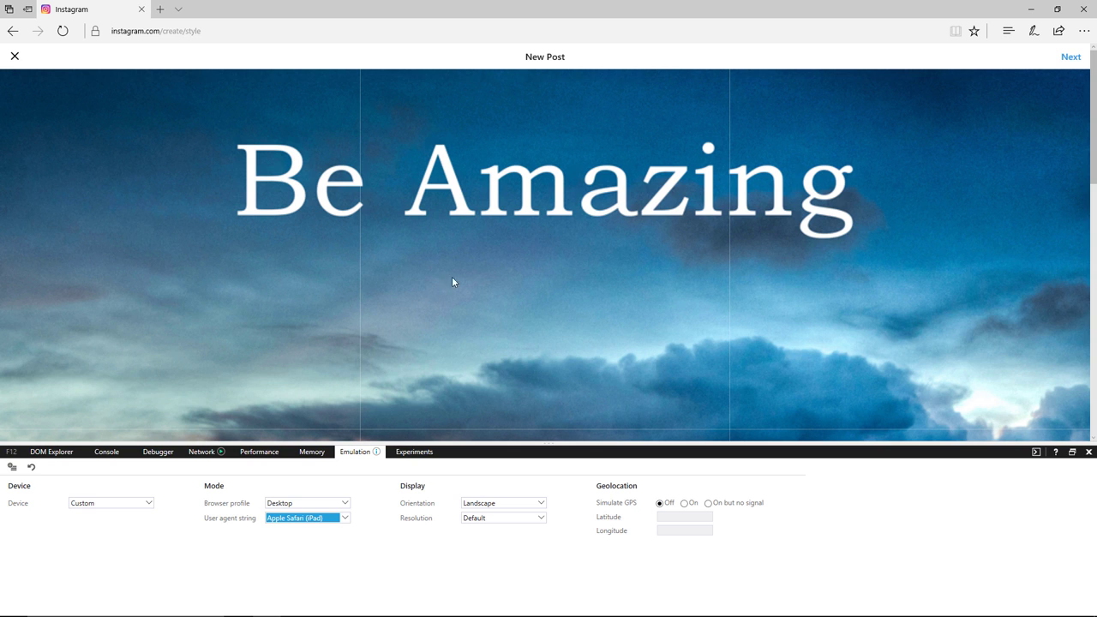
click(1069, 58)
click(238, 82)
text(This is an amazing world that we live in. Enjoy it as much as you can. Travel to new places. Don't be bound to ju)
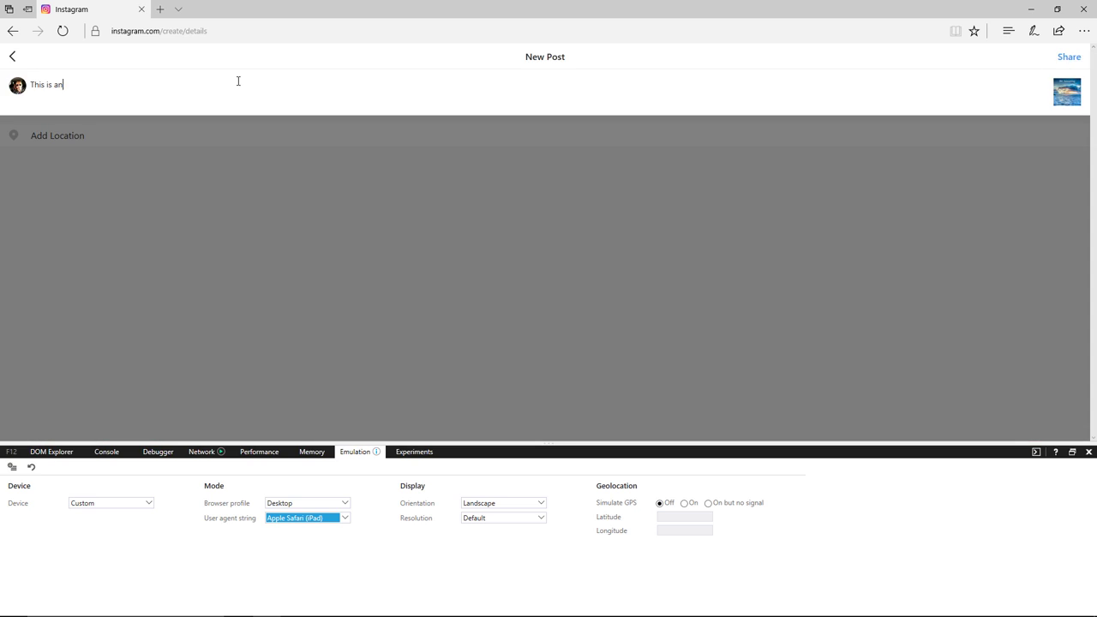
text(st the same 20 mile radius all of your life.)
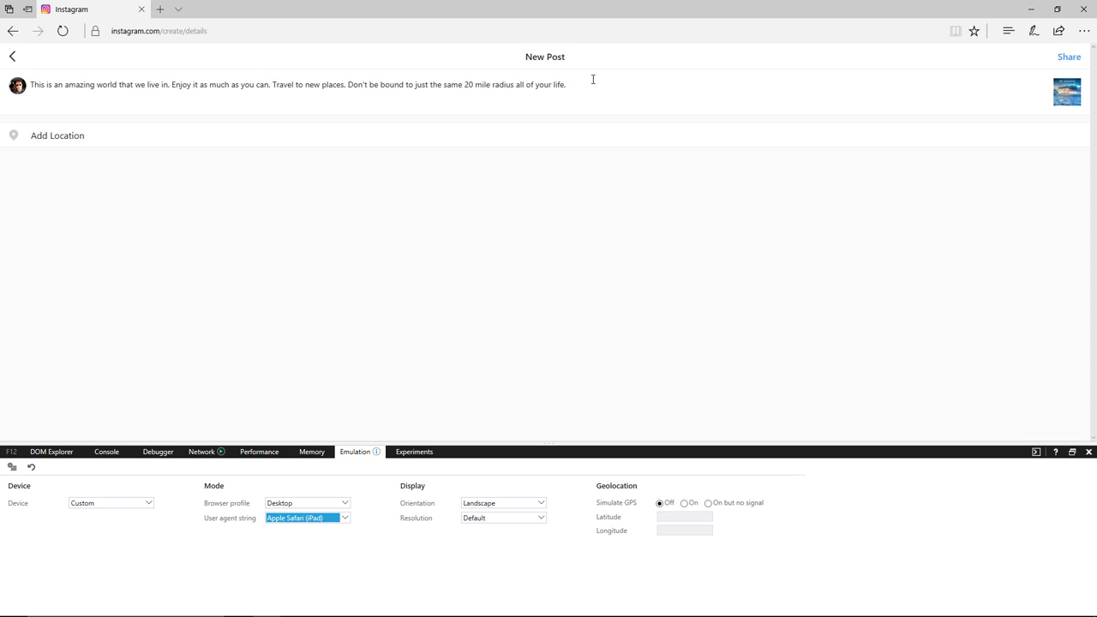
click(592, 80)
key(Return)
text(#traveler #travelling #tourism #igtravel #tourist #travelblog #traveltheworld #travelblogger #roadtrip #instatraveling #instapassport #mytravelgram #ocean #outdoors #hiking #world #traveladdict #live #happiness #peace #enjoy #earth #laugh #memories #goodtime #forever #progress #success #beastmode #fitlife)
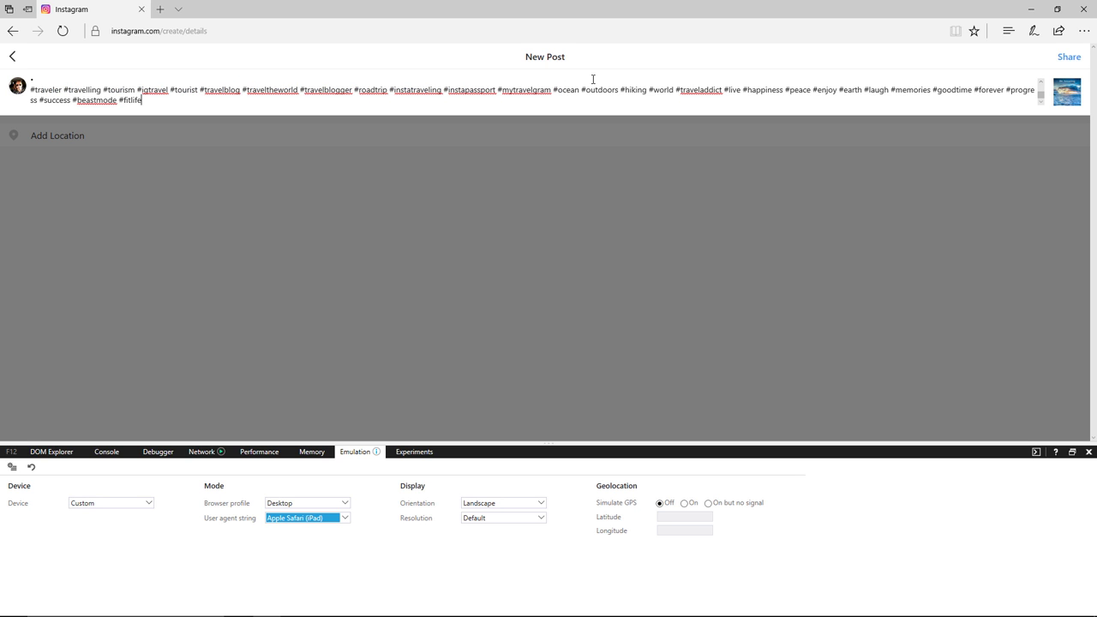
scroll(608, 101, up, 2)
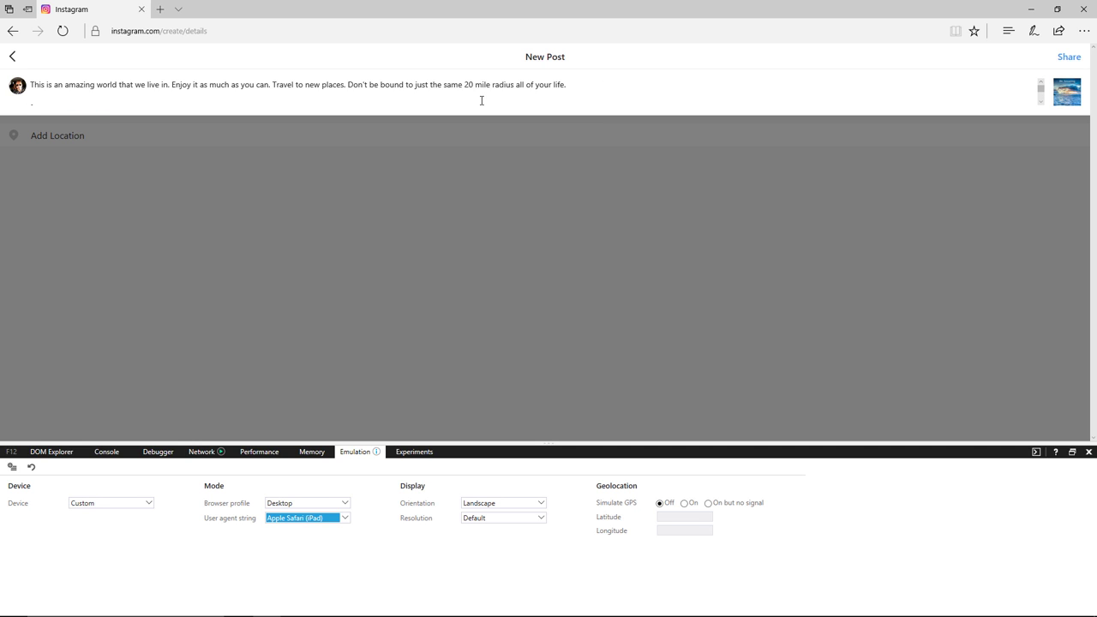
click(1069, 56)
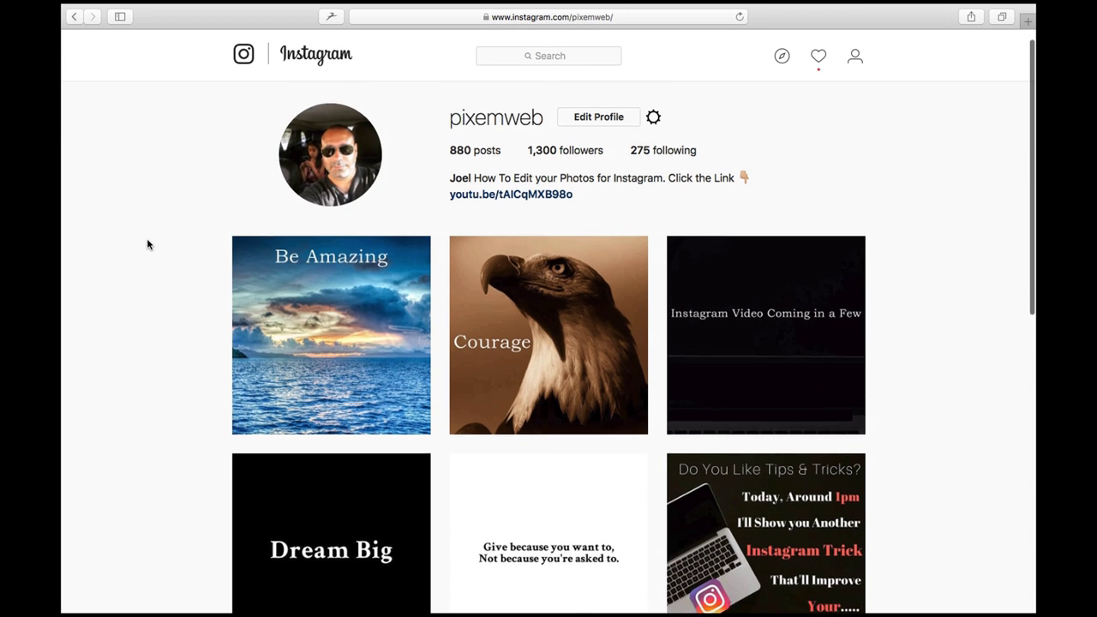
mouse_move(97, 8)
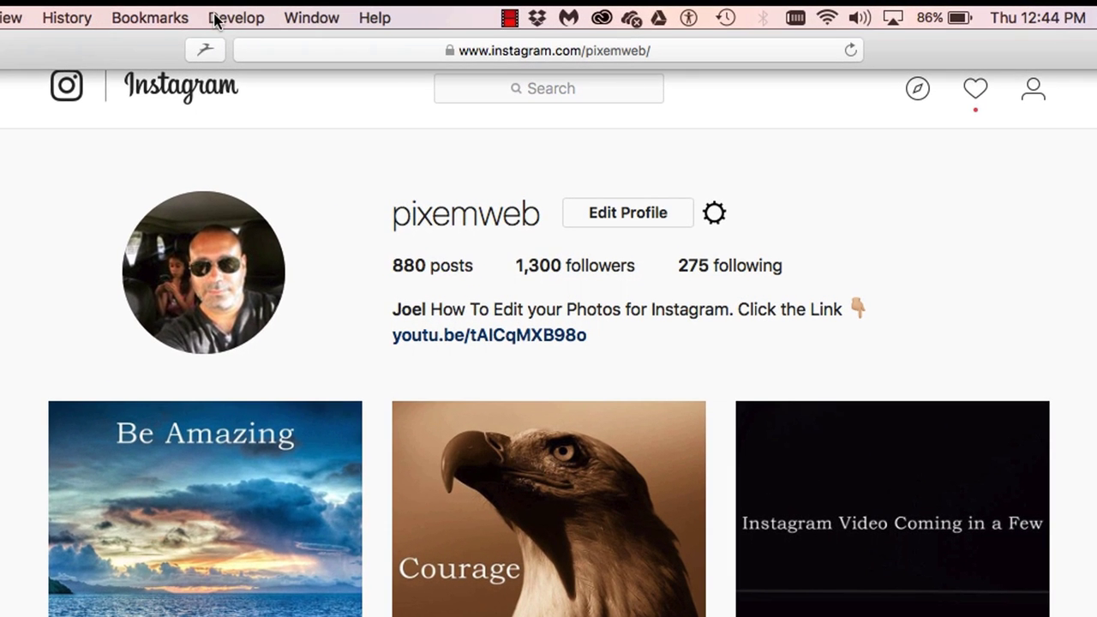
- Set Safari's user agent to Safari — iOS 10 — iPhone from the Develop menu
click(233, 18)
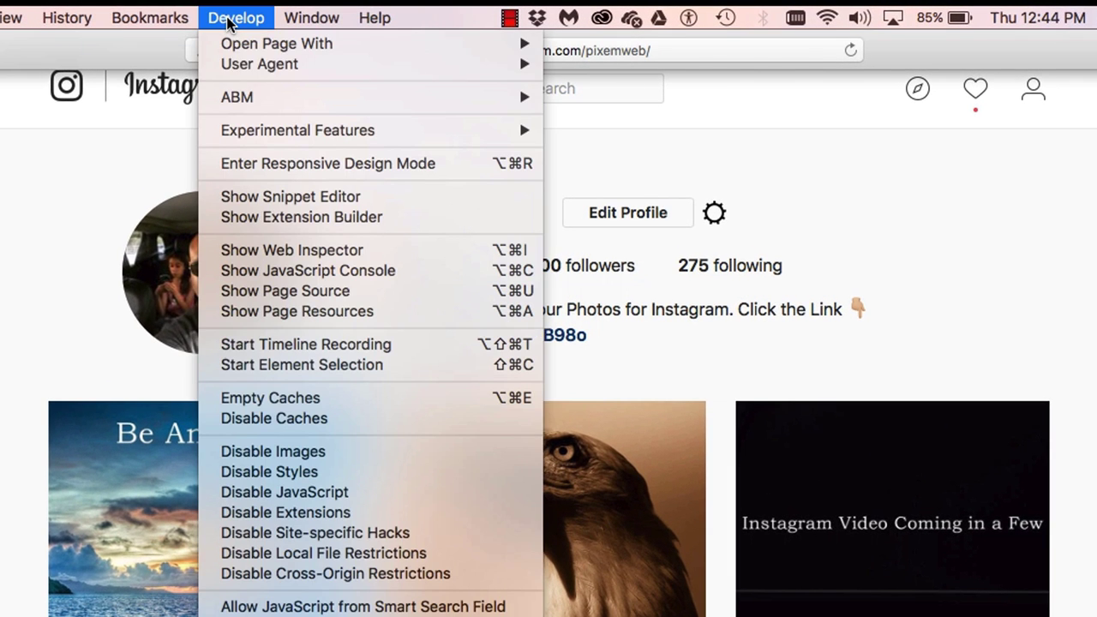
mouse_move(290, 63)
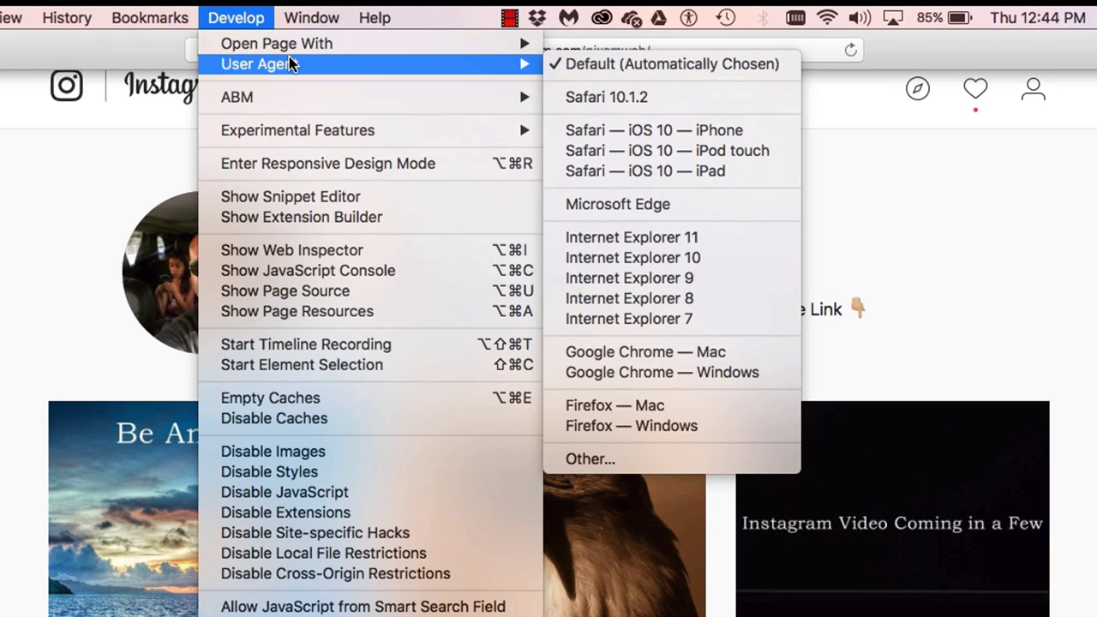
click(632, 138)
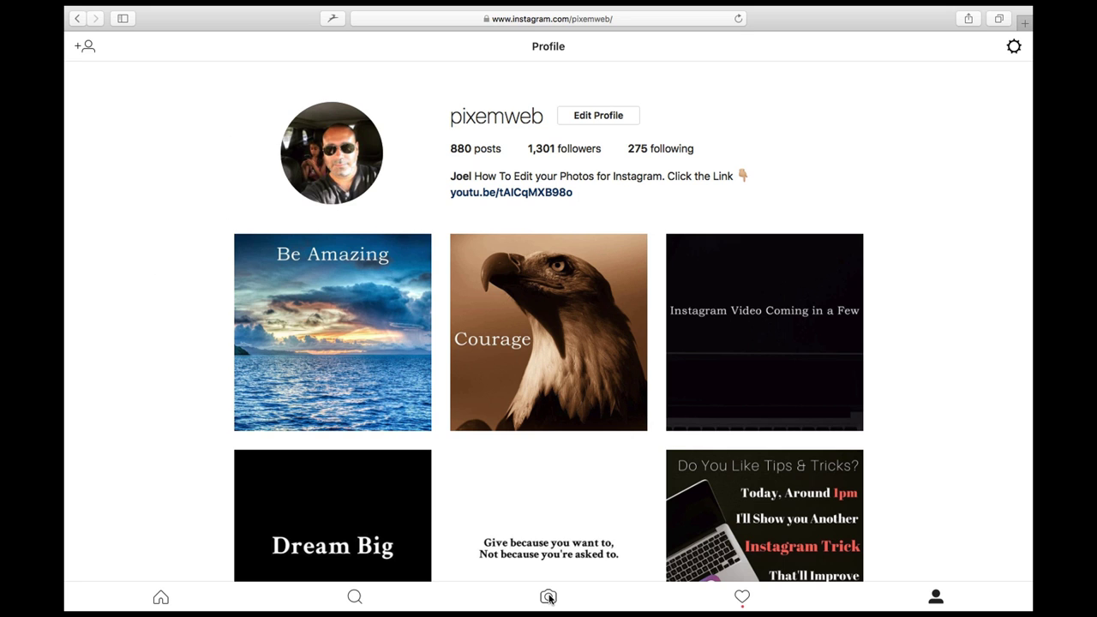
- Post the UFC photo captioned 'Who are you rooting for in the UFC Fight? Conor McGregor or Floyd Mayweather?' plus UFC hashtags
click(550, 599)
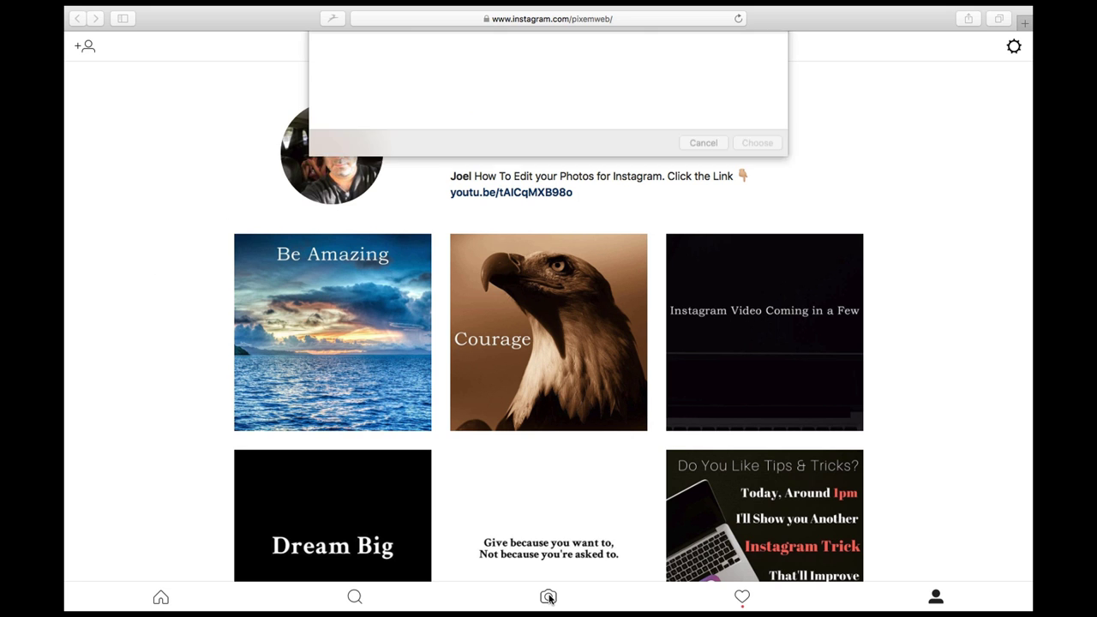
click(356, 83)
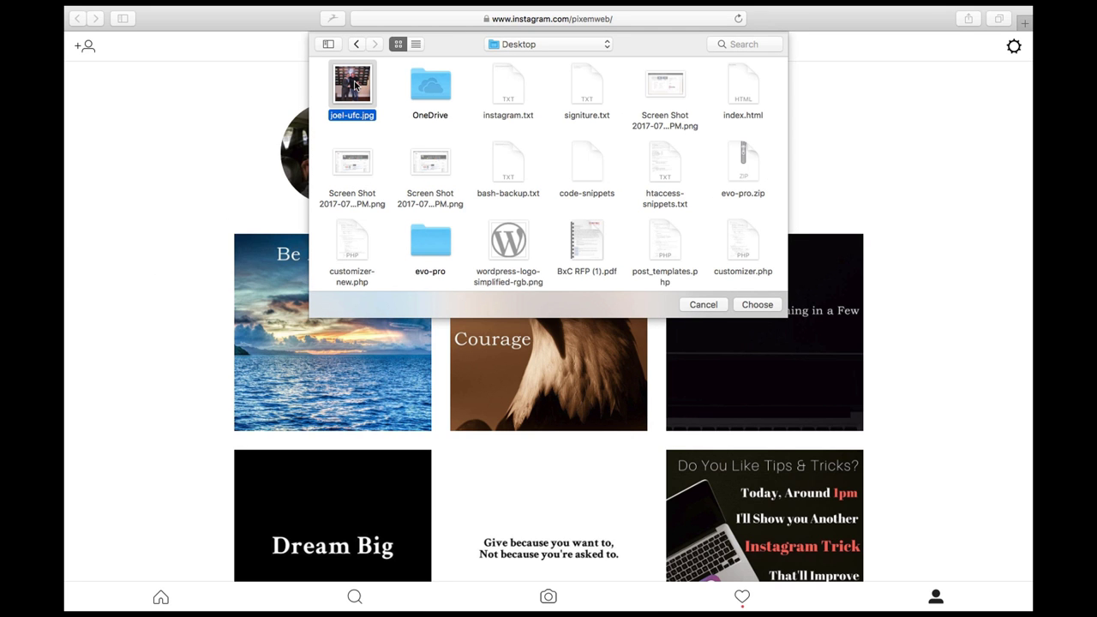
click(757, 304)
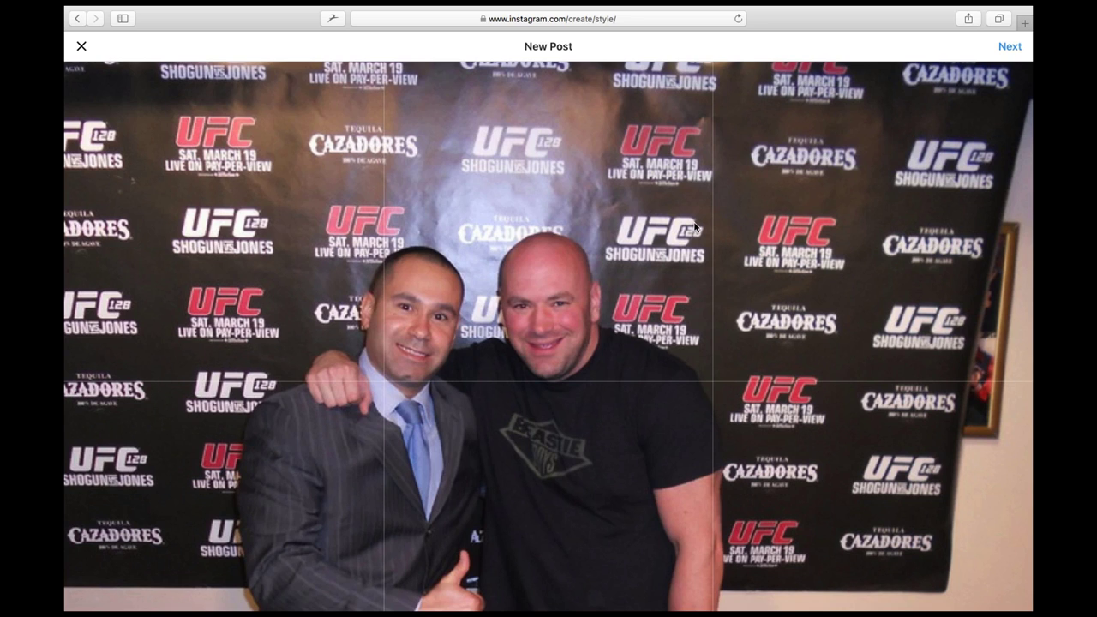
click(1007, 46)
text(Who are you rooting for in the UFC Fight? Conor McGregor or Floyd Mayweather?)
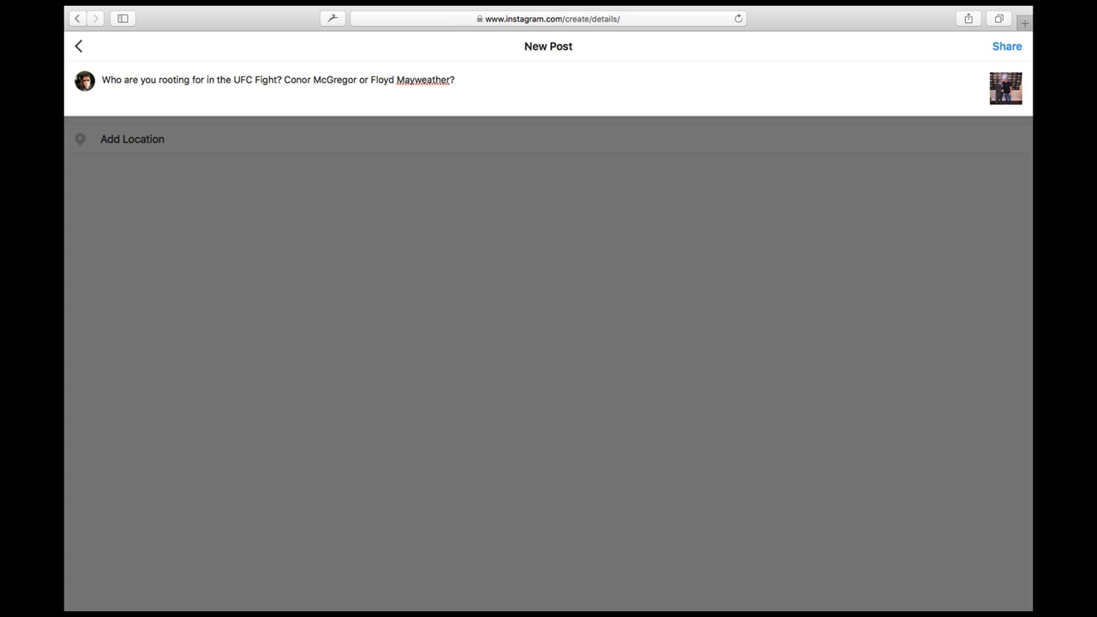
text(#ufc #ufc214 #mma #danawhite #mayweather #mcgregor #mayweathermcgregor #fitness #fitnessmotivation #fitnessjourney #mixedmartialarts #champion #boxing #gym #gymmotivation #motivation #inspiration #fight #fighters #professional #business #personaltrainer #training #sports)
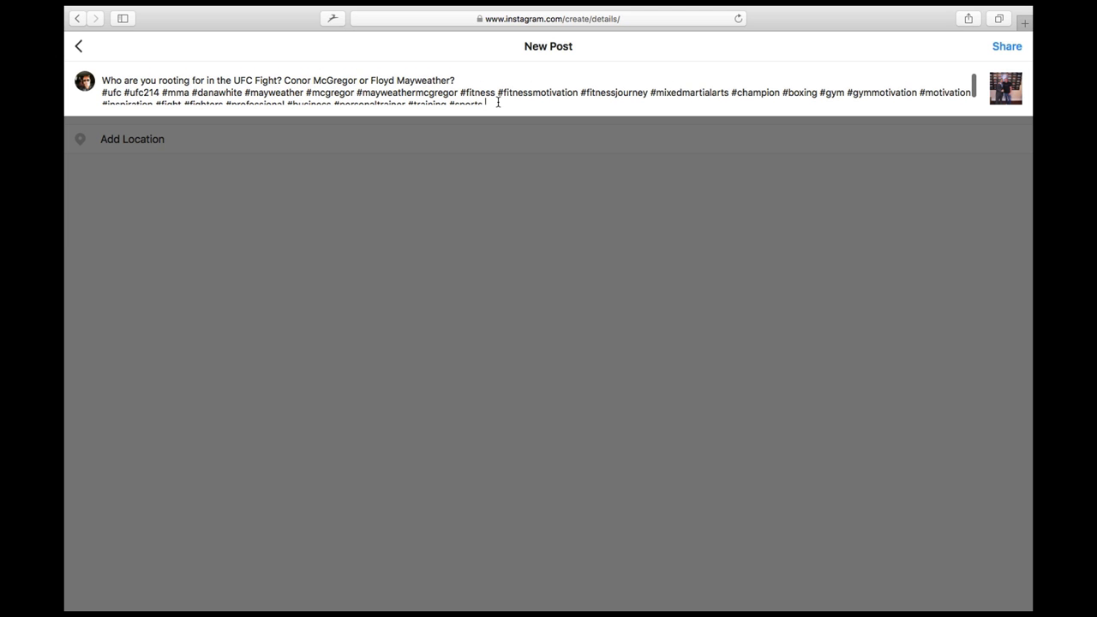
click(475, 78)
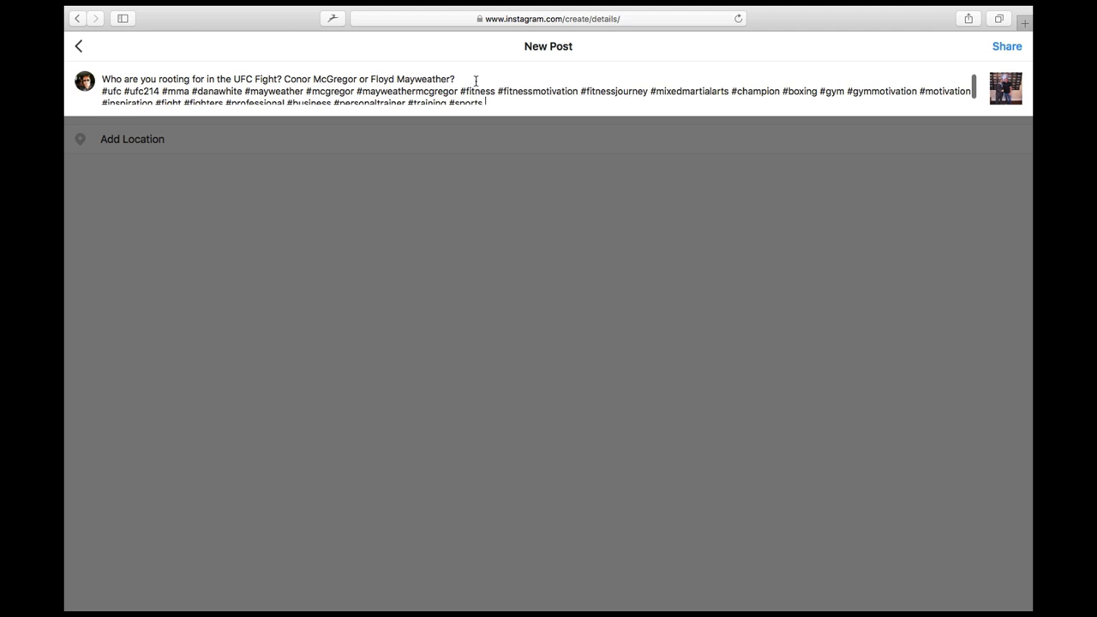
key(Return)
scroll(410, 89, down, 2)
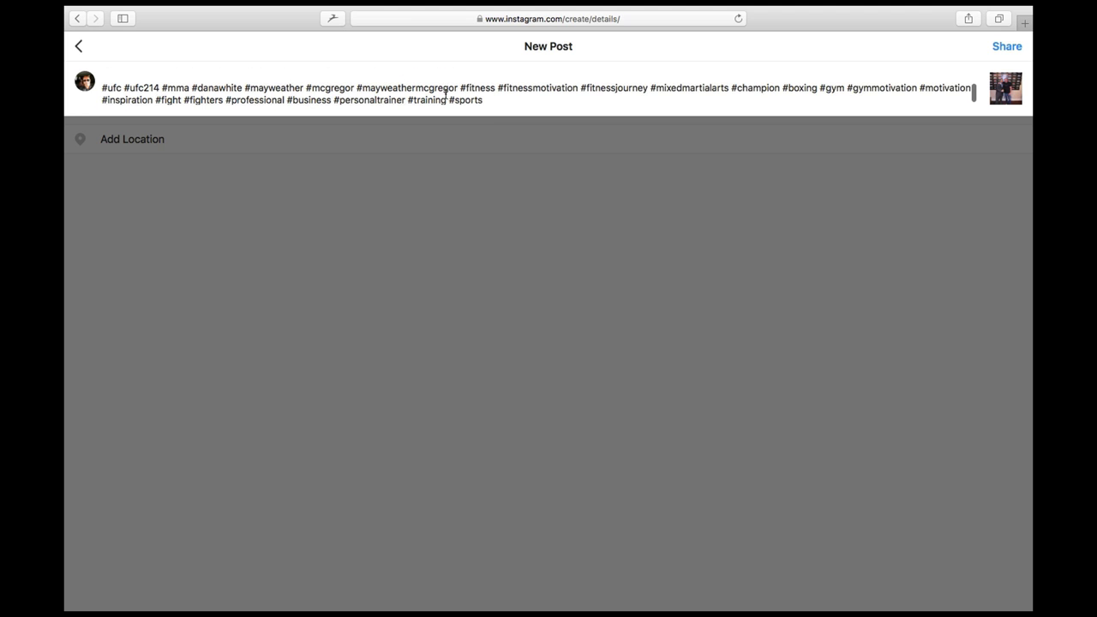
click(1001, 48)
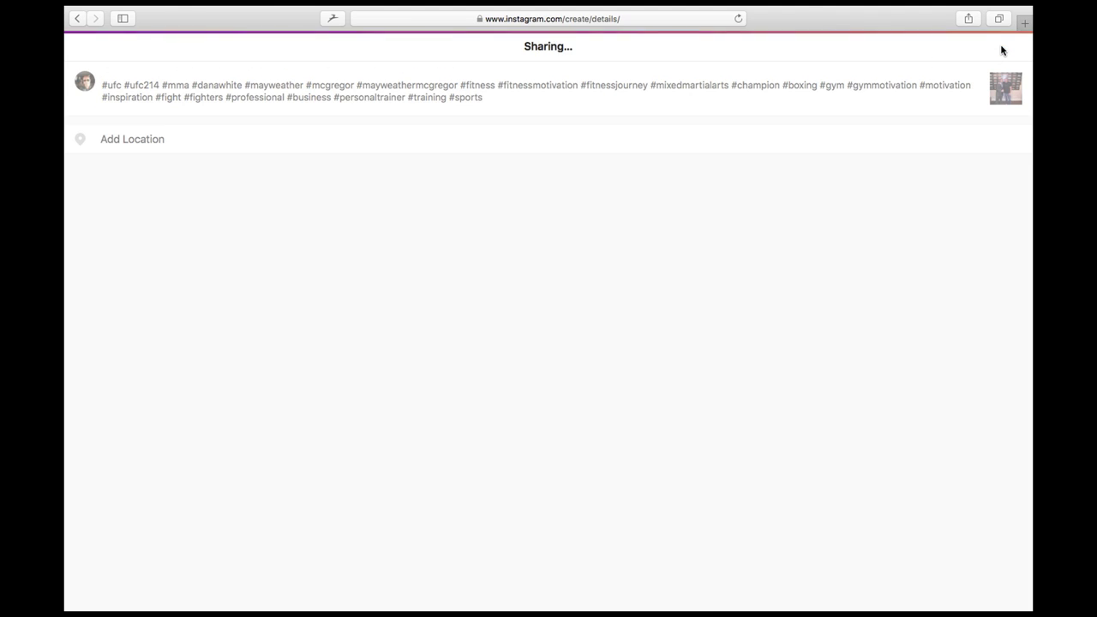
- Reload Safari and scroll the home feed down to the new UFC post
click(738, 19)
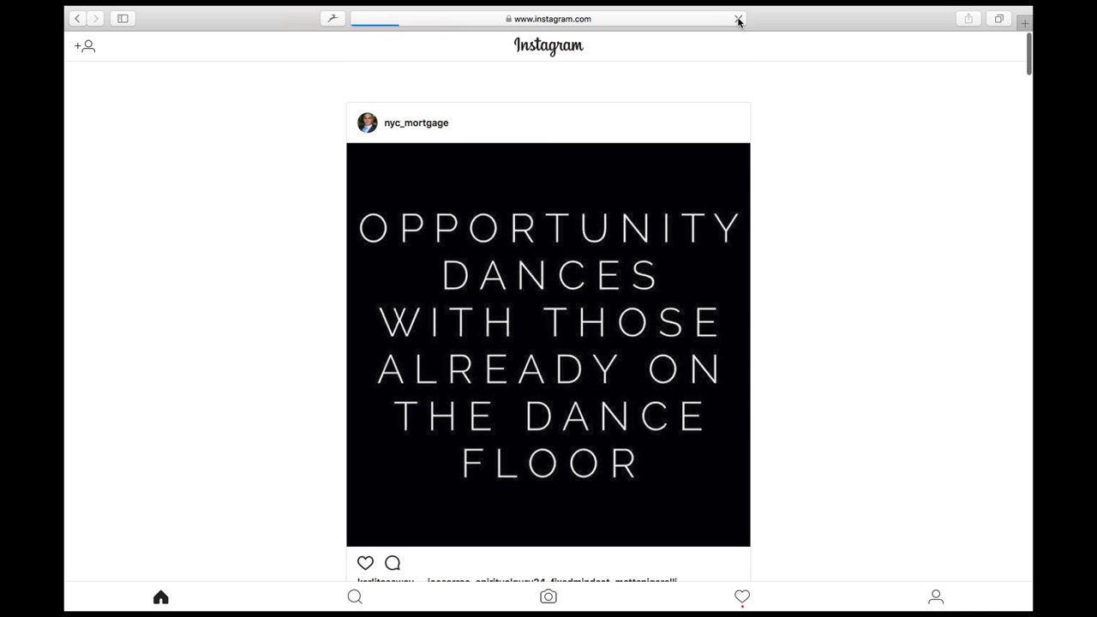
scroll(781, 125, down, 10)
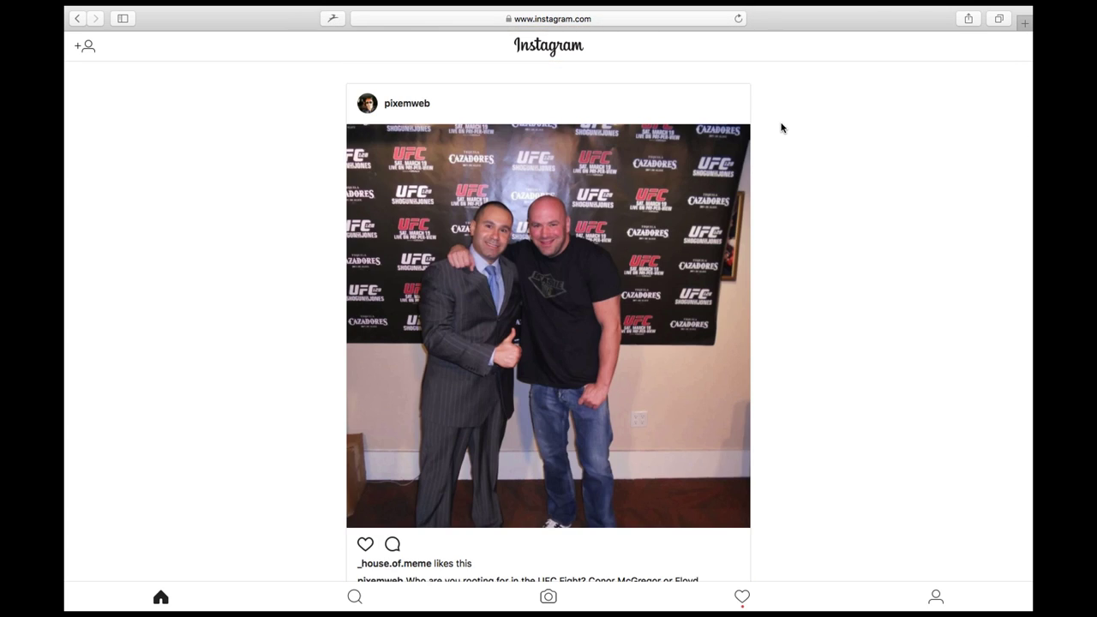
scroll(781, 128, down, 1)
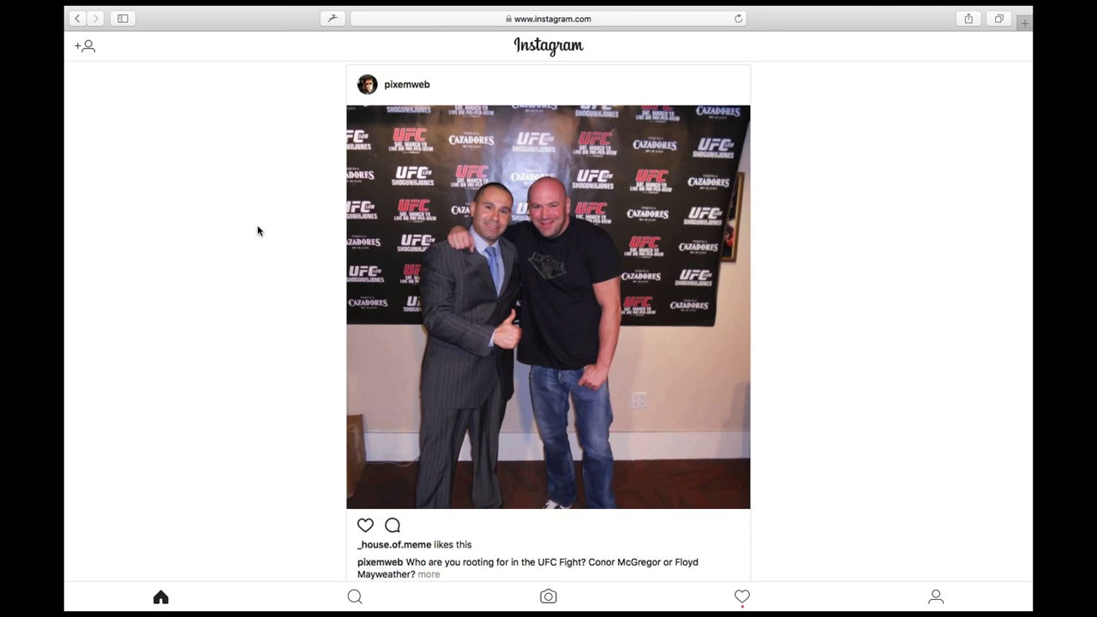